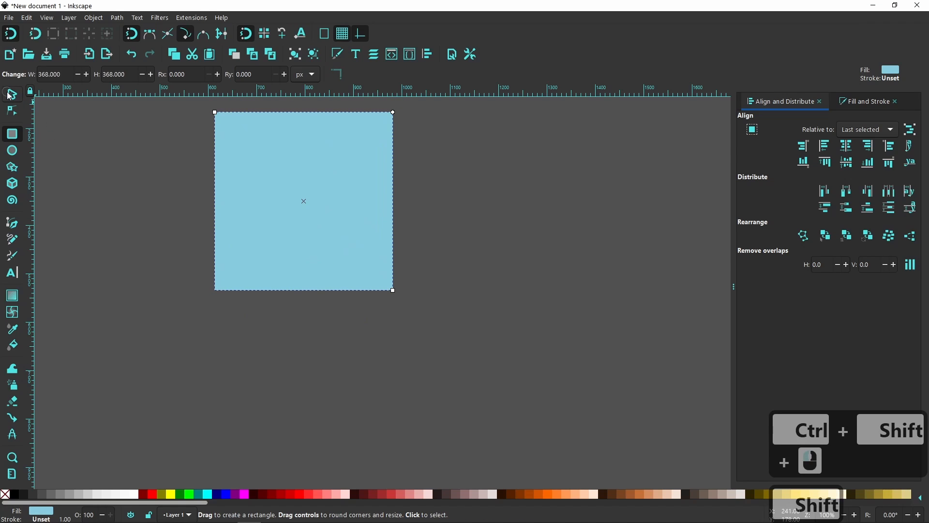
- Move the blue square to about X 752, Y 312 px and convert it to a path
{"action": "left_click", "coordinate": [10, 94]}
{"action": "left_click_drag", "start_coordinate": [305, 208], "coordinate": [377, 272]}
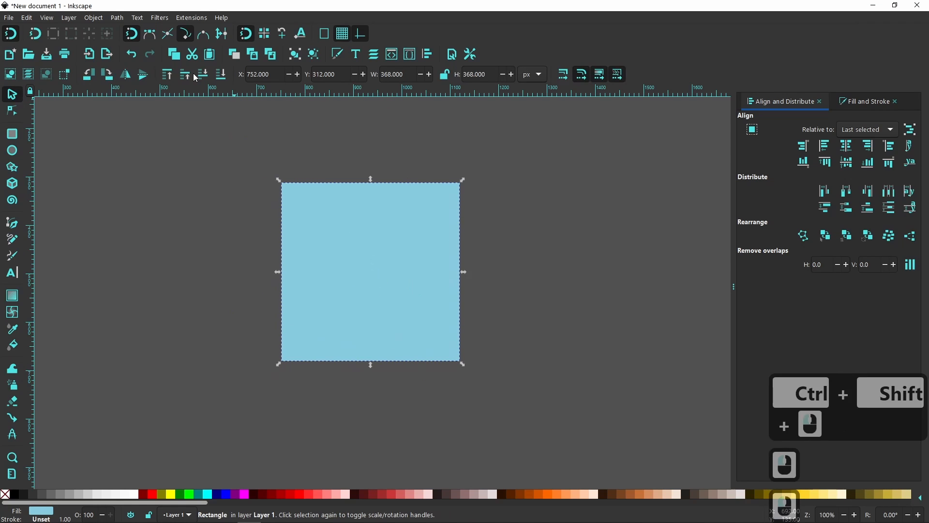
{"action": "left_click", "coordinate": [117, 17]}
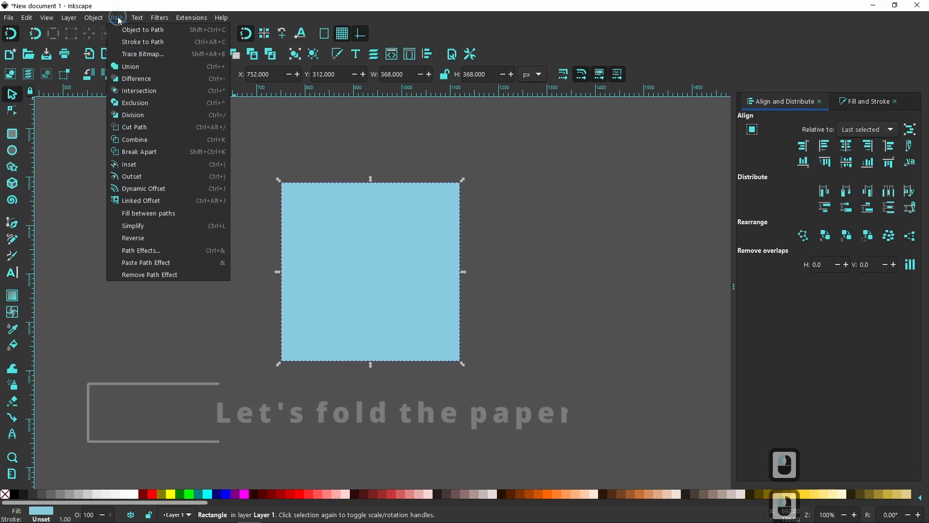
{"action": "left_click", "coordinate": [150, 33]}
- Rotate the square path 45° so that it stands on one corner as a diamond
{"action": "left_click", "coordinate": [396, 311]}
{"action": "left_click", "coordinate": [463, 367]}
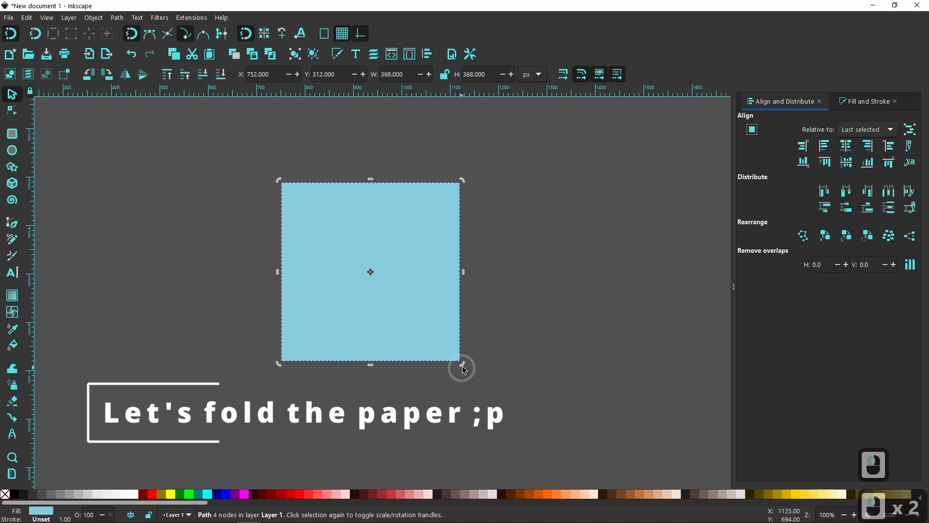
{"action": "left_click_drag", "start_coordinate": [463, 371], "coordinate": [504, 271]}
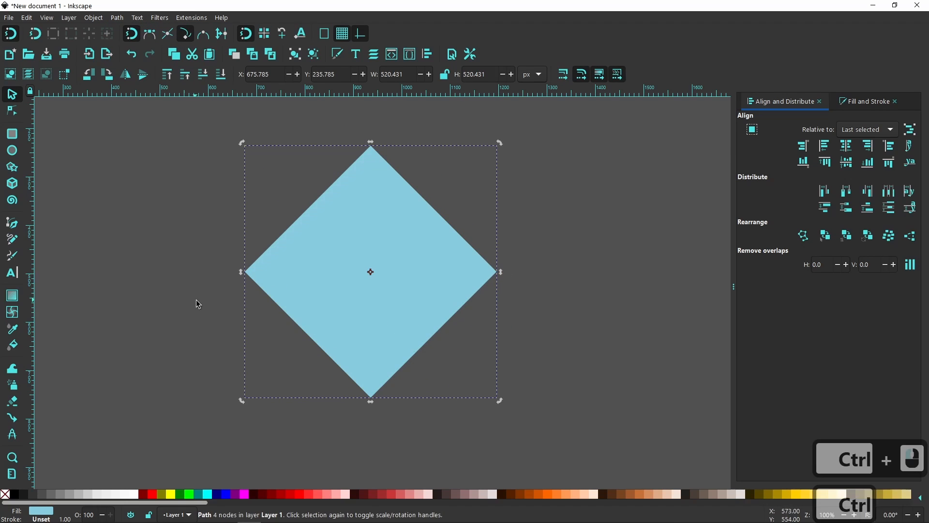
{"action": "left_click", "coordinate": [378, 321]}
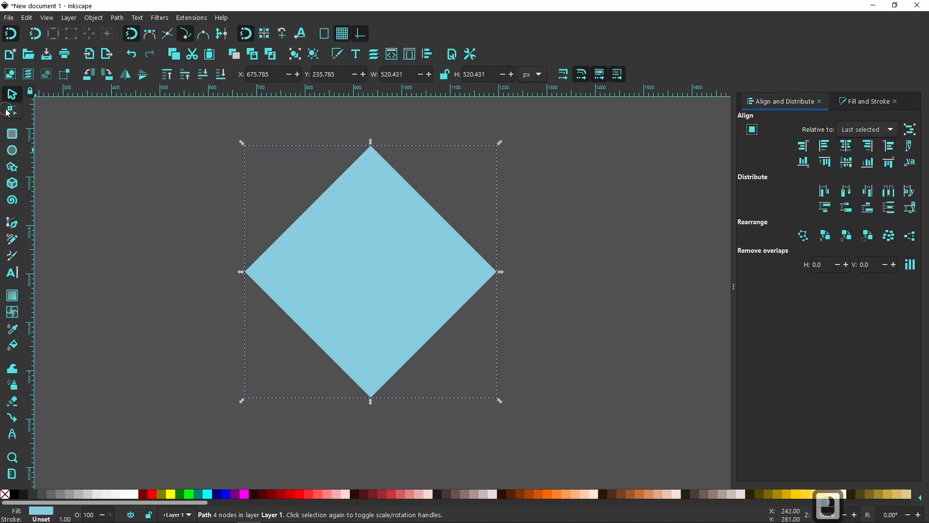
- Delete the diamond's lowest node and retract both remaining curve handles into their nodes to form a triangle with a straight base
{"action": "left_click", "coordinate": [8, 112]}
{"action": "left_click_drag", "start_coordinate": [315, 376], "coordinate": [435, 444]}
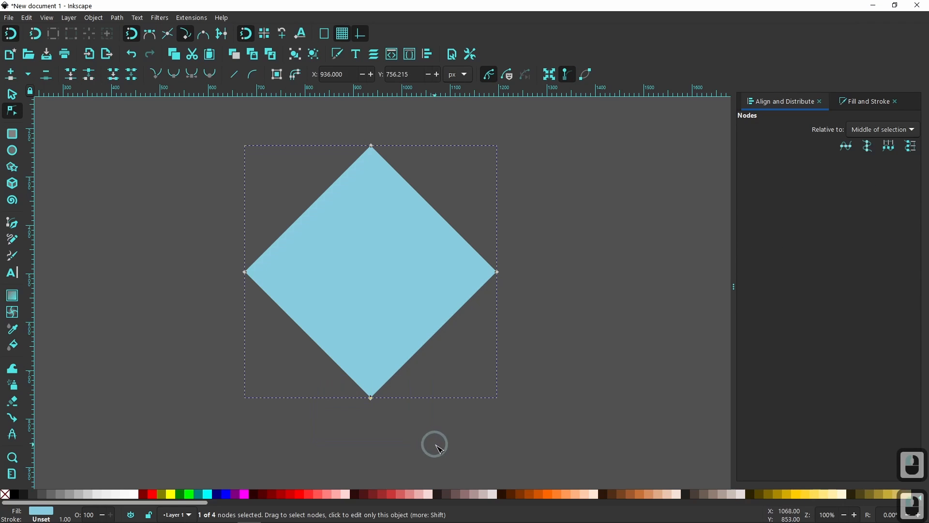
{"action": "key", "text": "Delete"}
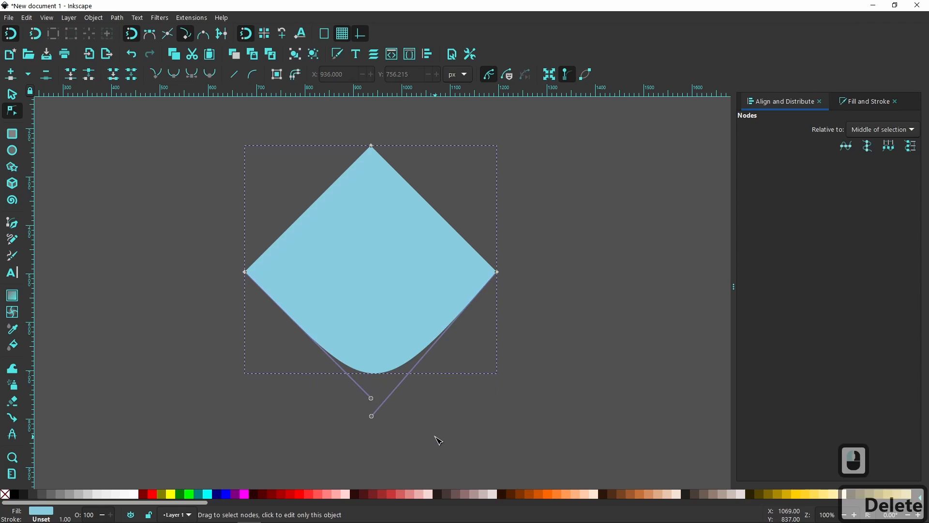
{"action": "left_click_drag", "start_coordinate": [371, 398], "coordinate": [248, 272]}
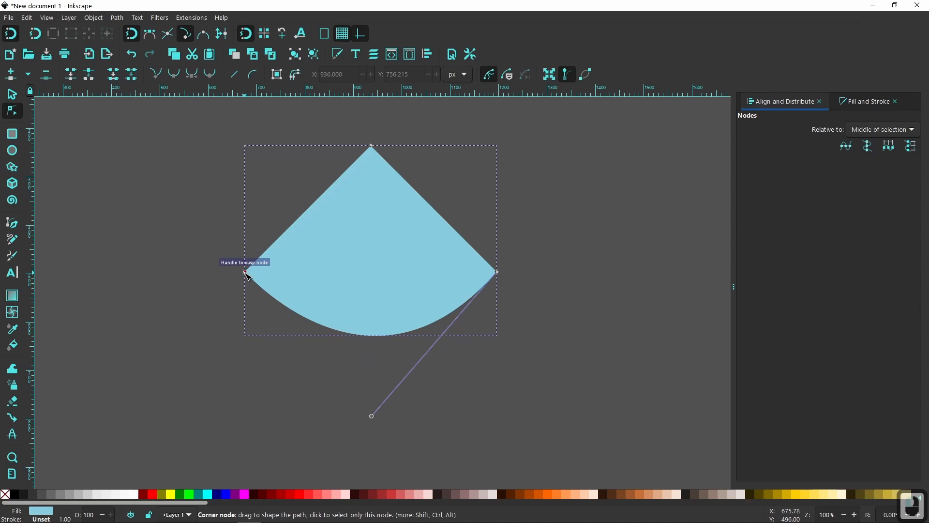
{"action": "left_click_drag", "start_coordinate": [373, 417], "coordinate": [498, 273]}
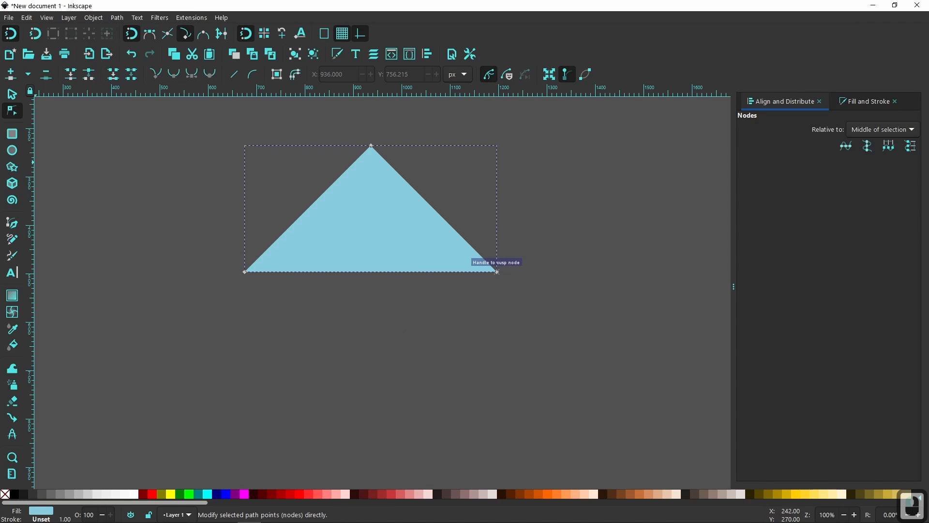
- Stretch the triangle upward to about 566 px tall and reposition it at about X 703, Y 253 px
{"action": "left_click", "coordinate": [12, 94]}
{"action": "left_click_drag", "start_coordinate": [373, 212], "coordinate": [370, 300]}
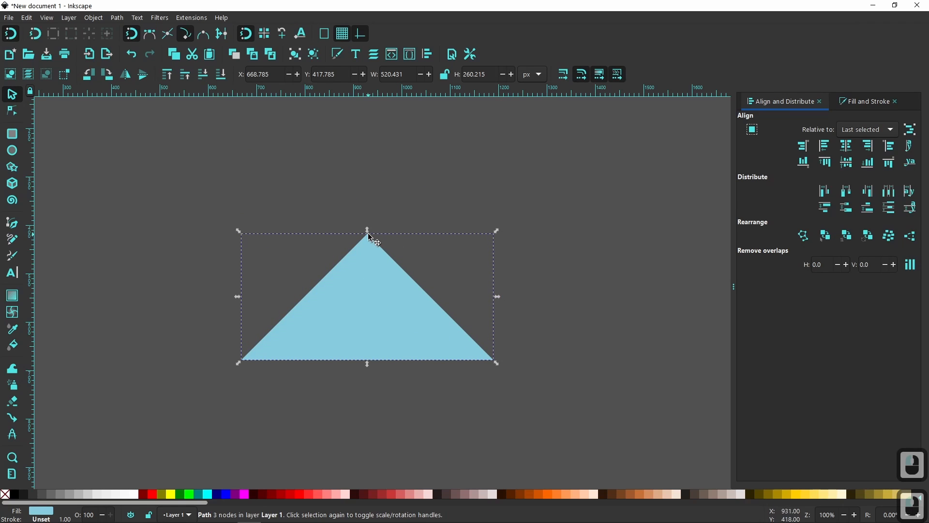
{"action": "left_click_drag", "start_coordinate": [368, 233], "coordinate": [377, 117]}
{"action": "left_click_drag", "start_coordinate": [373, 195], "coordinate": [387, 234]}
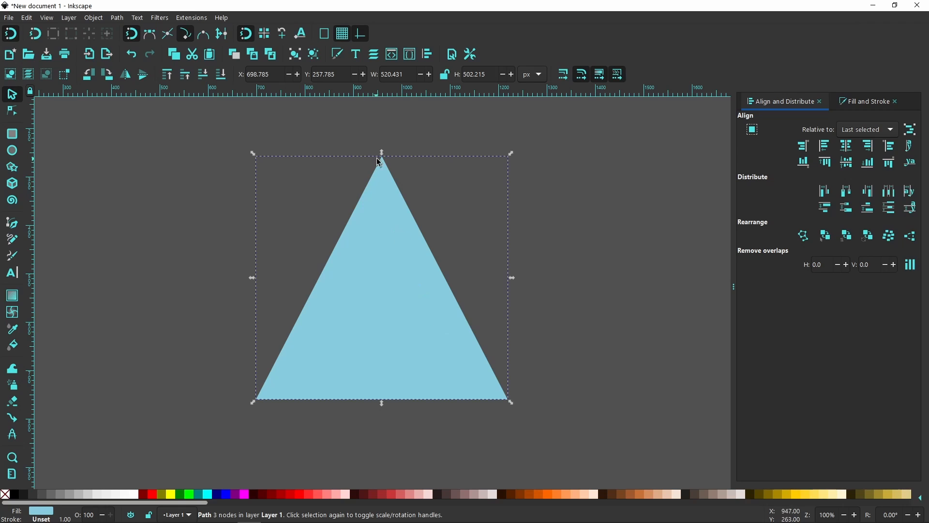
{"action": "left_click_drag", "start_coordinate": [382, 157], "coordinate": [387, 126]}
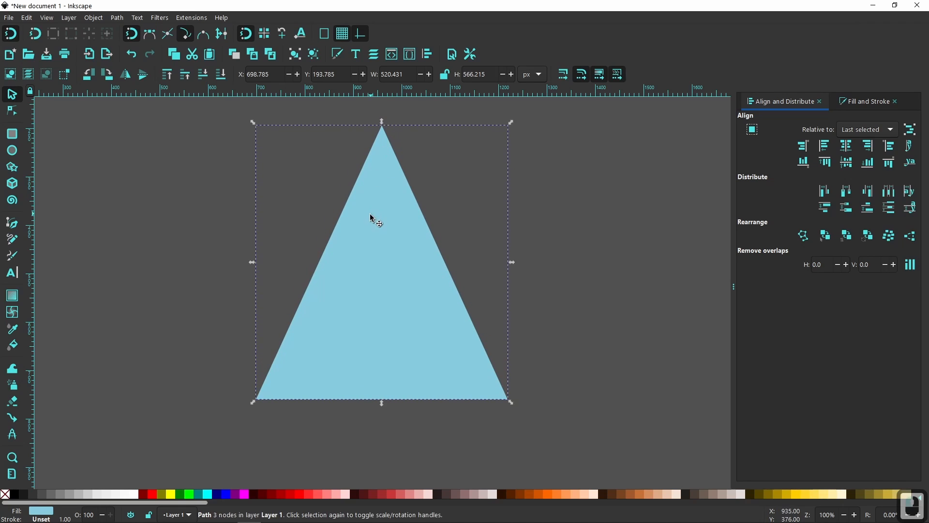
{"action": "left_click_drag", "start_coordinate": [374, 218], "coordinate": [376, 254]}
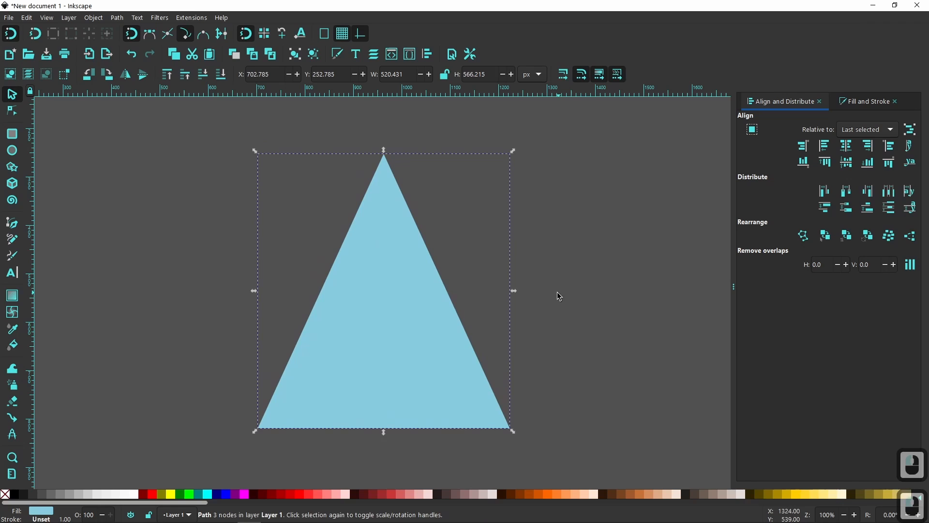
- Fill the triangle with the 10% Gray palette color
{"action": "left_click", "coordinate": [585, 301]}
{"action": "left_click", "coordinate": [404, 322]}
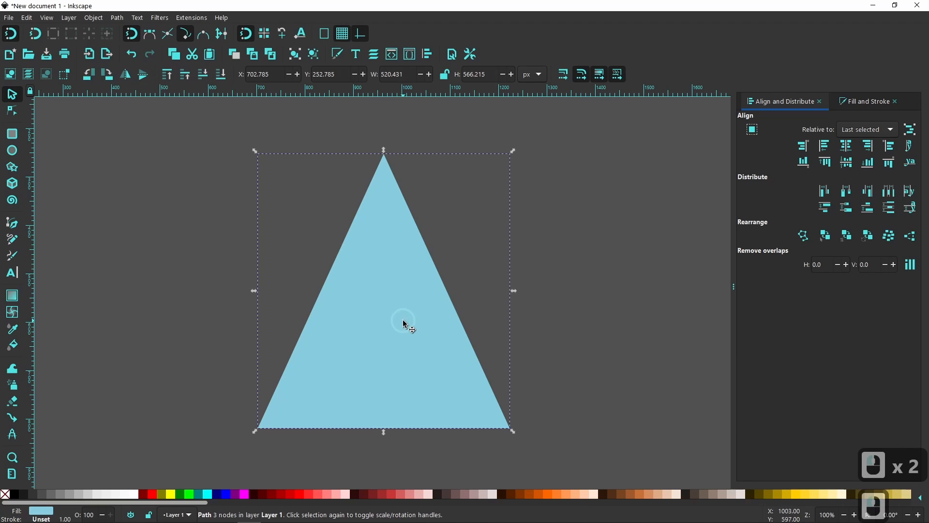
{"action": "right_click", "coordinate": [404, 322]}
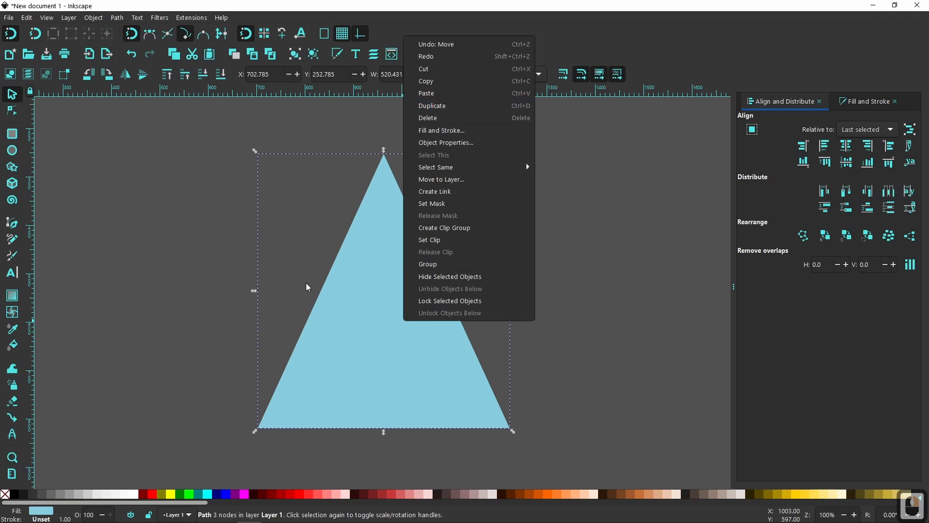
{"action": "left_click", "coordinate": [362, 337]}
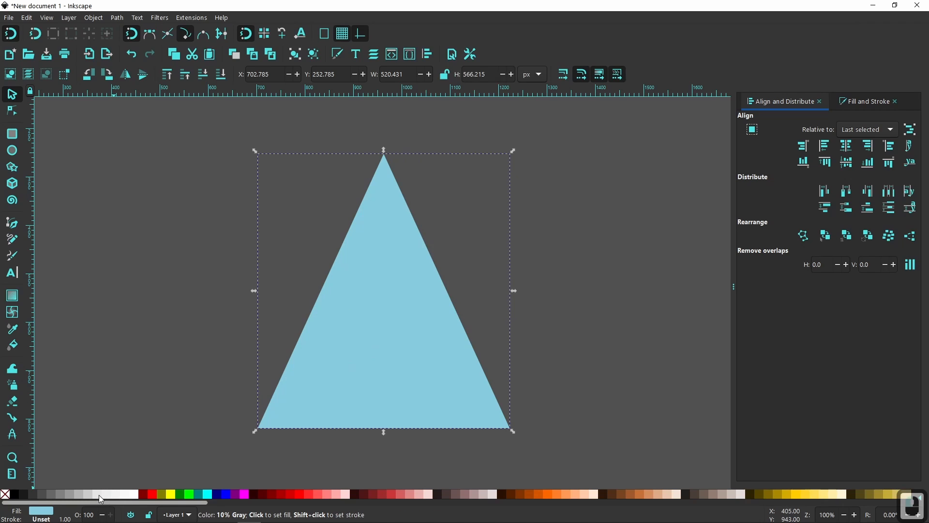
{"action": "left_click", "coordinate": [109, 494]}
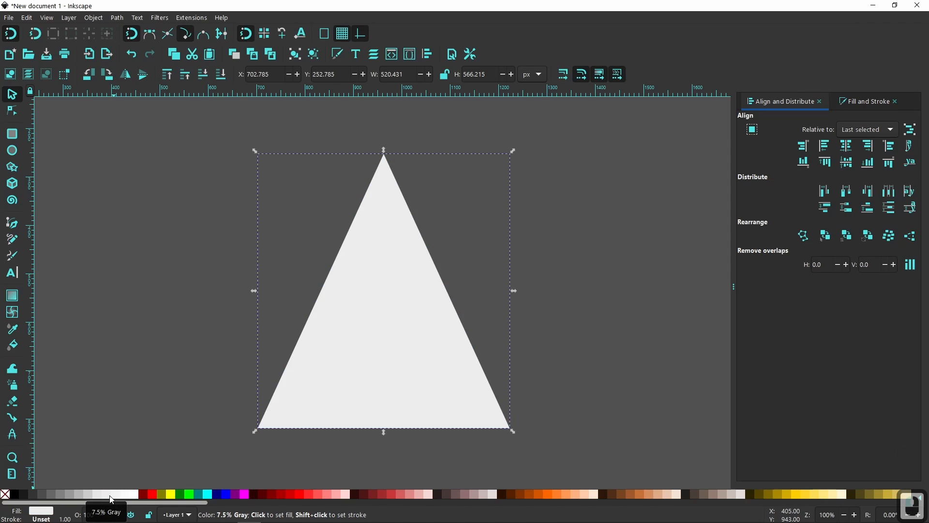
- Duplicate the light gray triangle in place
{"action": "left_click", "coordinate": [393, 327]}
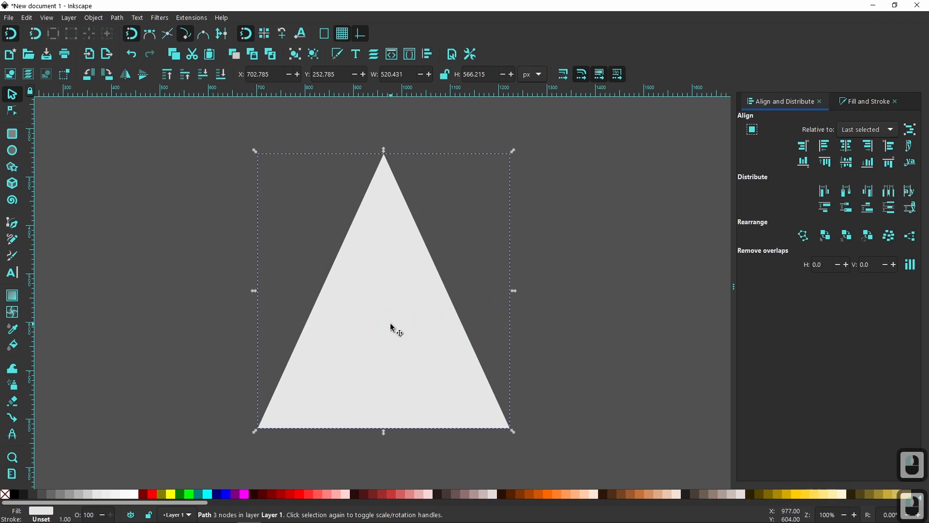
{"action": "right_click", "coordinate": [396, 329]}
{"action": "left_click", "coordinate": [434, 114]}
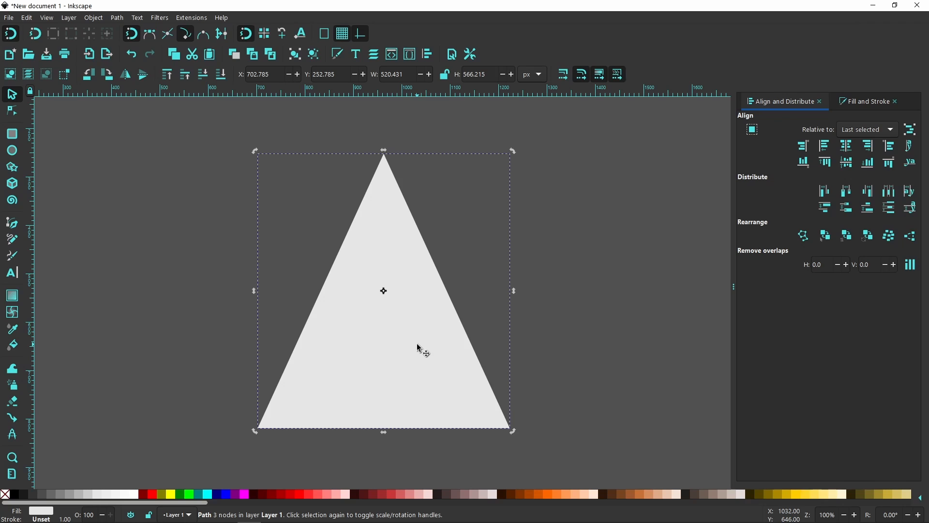
- Set the copy's fill lightness to 64 and squash it toward its base to about 72 px tall
{"action": "left_click", "coordinate": [861, 108]}
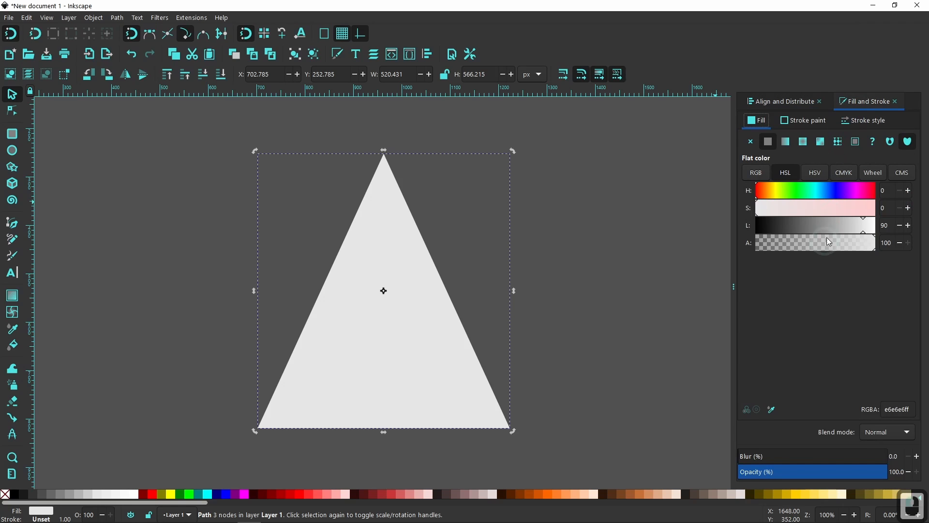
{"action": "left_click", "coordinate": [842, 225]}
{"action": "left_click_drag", "start_coordinate": [842, 226], "coordinate": [832, 226]}
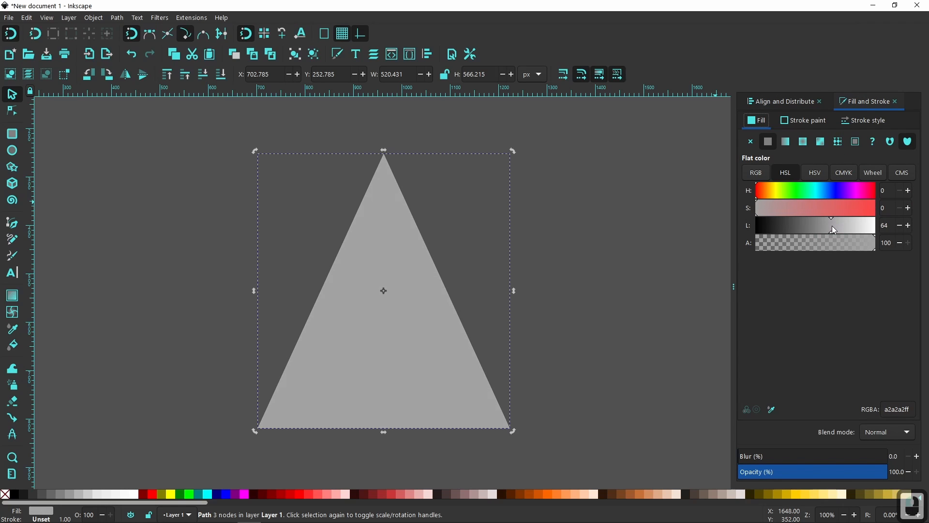
{"action": "left_click", "coordinate": [392, 219]}
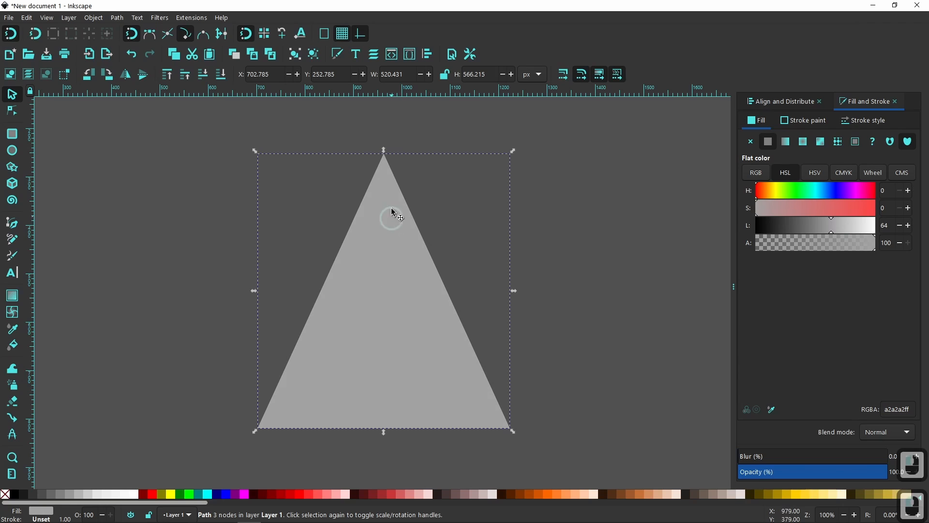
{"action": "left_click_drag", "start_coordinate": [385, 154], "coordinate": [385, 394]}
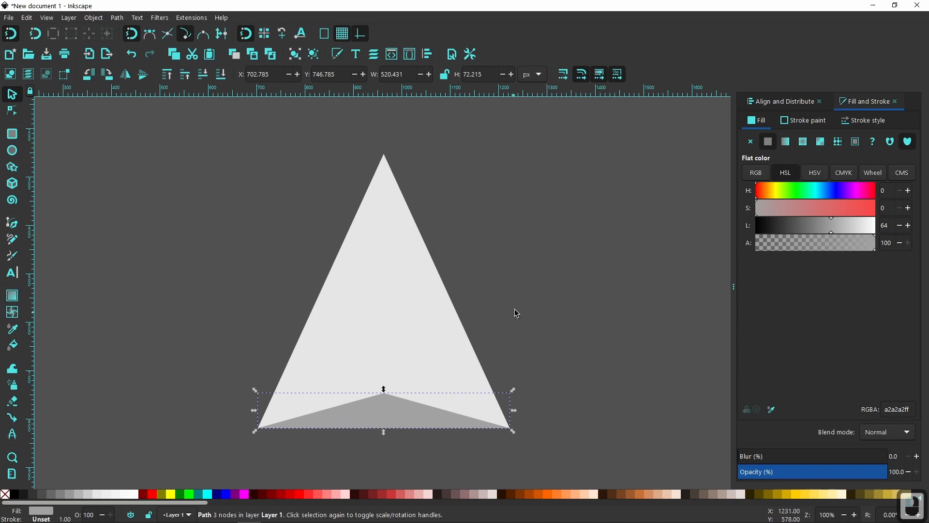
- Duplicate the large light gray triangle and set the copy's fill lightness to about 29
{"action": "left_click", "coordinate": [421, 315]}
{"action": "right_click", "coordinate": [403, 313]}
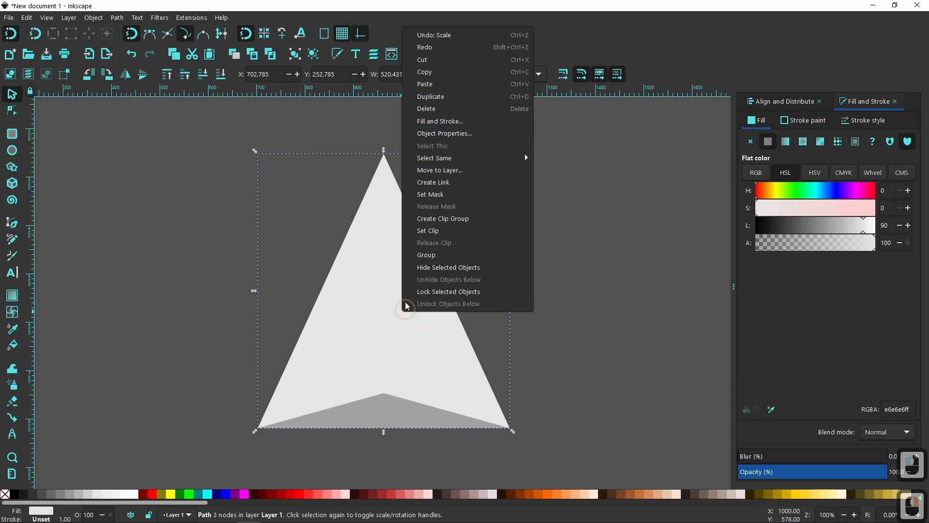
{"action": "left_click", "coordinate": [436, 97]}
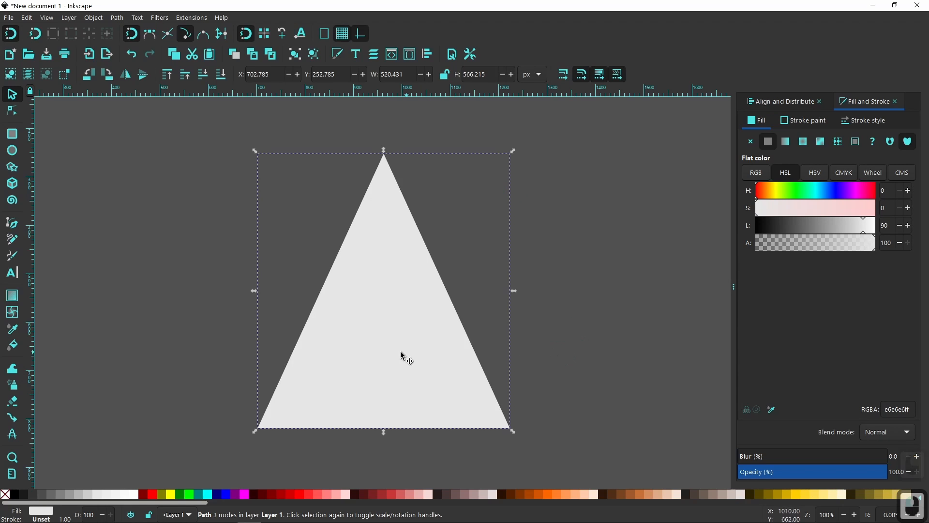
{"action": "left_click", "coordinate": [791, 224]}
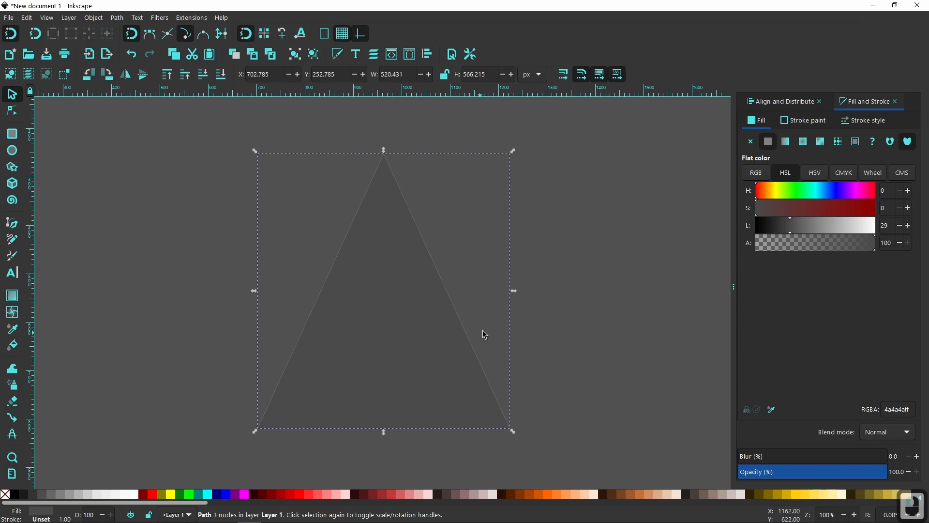
- Narrow the dark gray triangle from both sides to about 80 px wide, keeping its full height
{"action": "left_click_drag", "start_coordinate": [514, 293], "coordinate": [431, 300]}
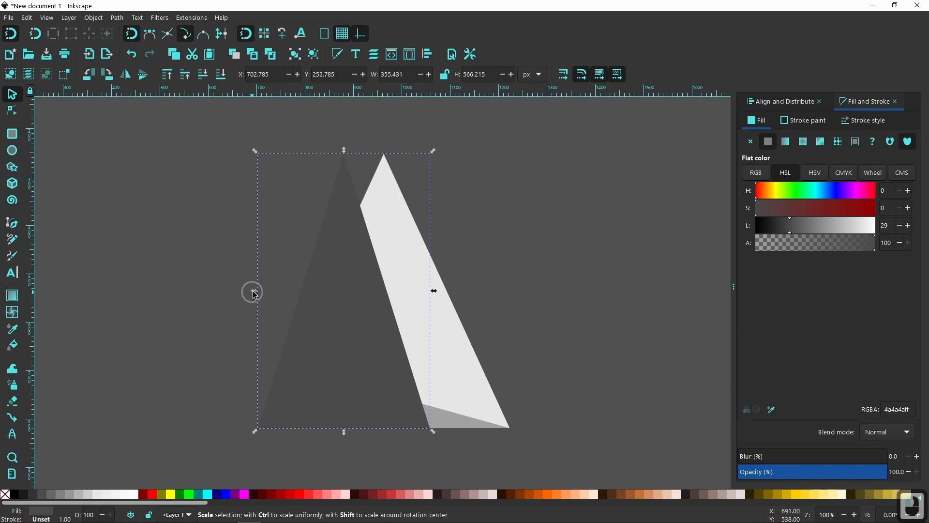
{"action": "left_click_drag", "start_coordinate": [254, 292], "coordinate": [315, 300]}
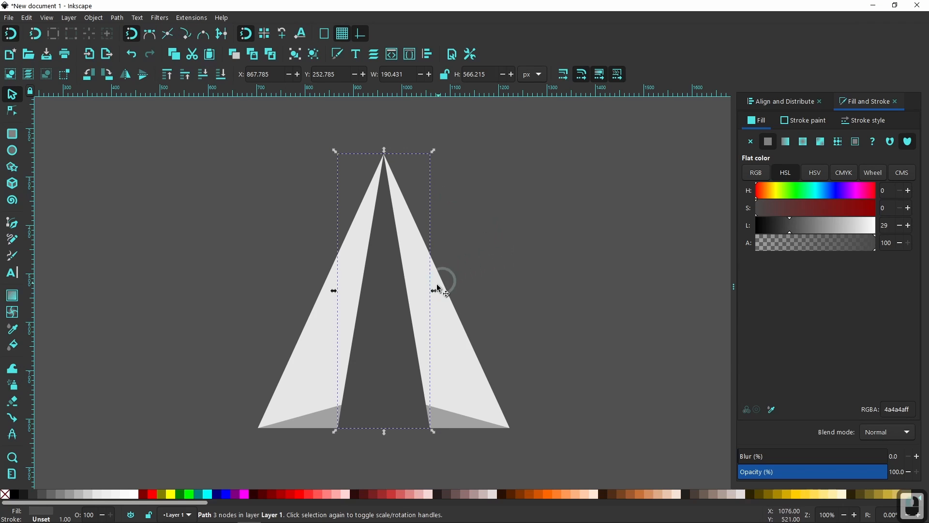
{"action": "left_click_drag", "start_coordinate": [435, 289], "coordinate": [413, 290]}
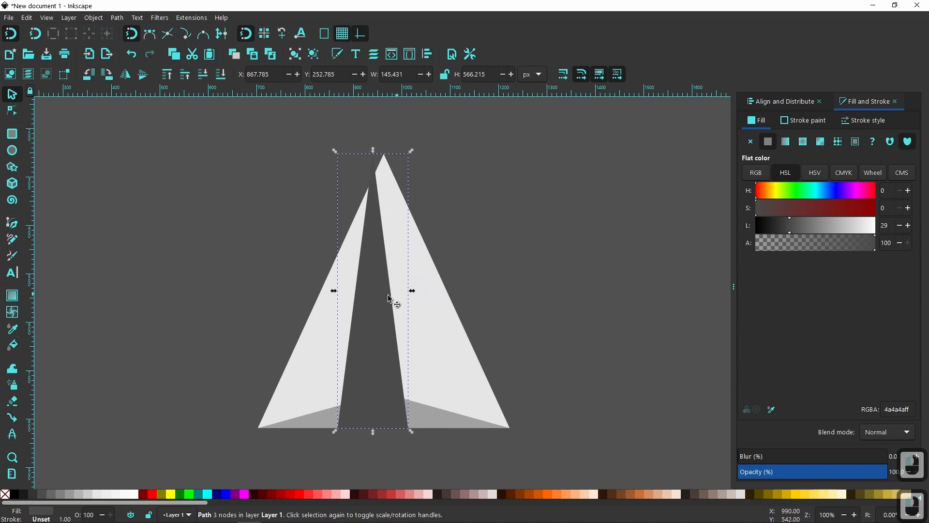
{"action": "left_click_drag", "start_coordinate": [335, 290], "coordinate": [357, 294]}
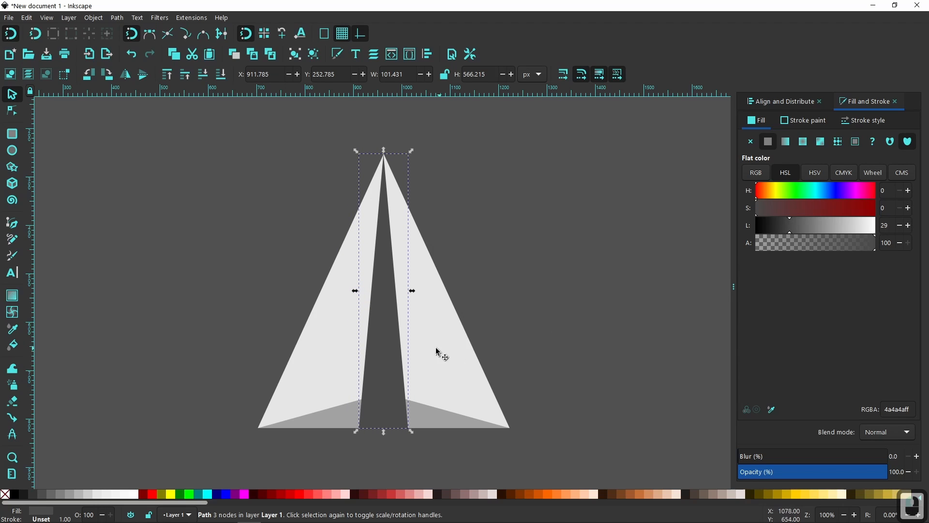
{"action": "left_click_drag", "start_coordinate": [412, 291], "coordinate": [401, 290]}
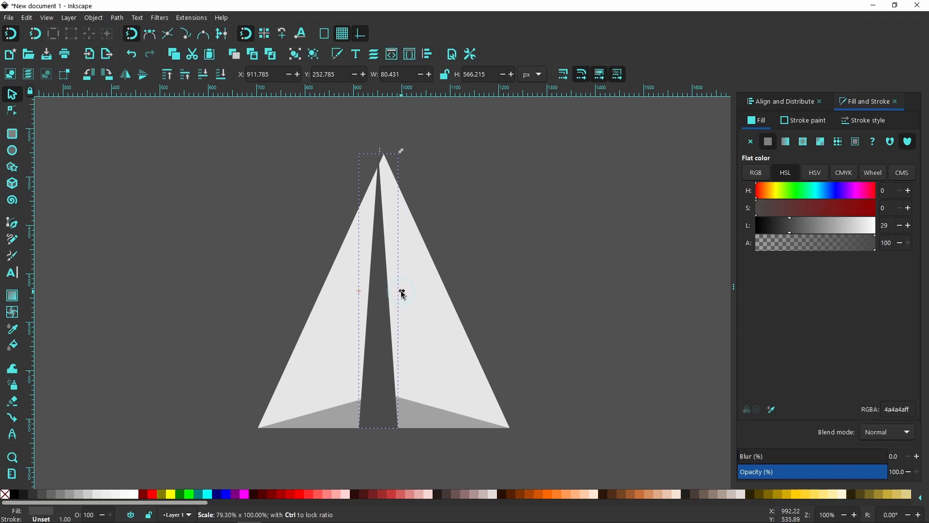
- Center the narrow dark triangle horizontally on the other gray triangle, relative to the last selected object
{"action": "left_click", "coordinate": [433, 330], "text": "shift"}
{"action": "left_click", "coordinate": [782, 102]}
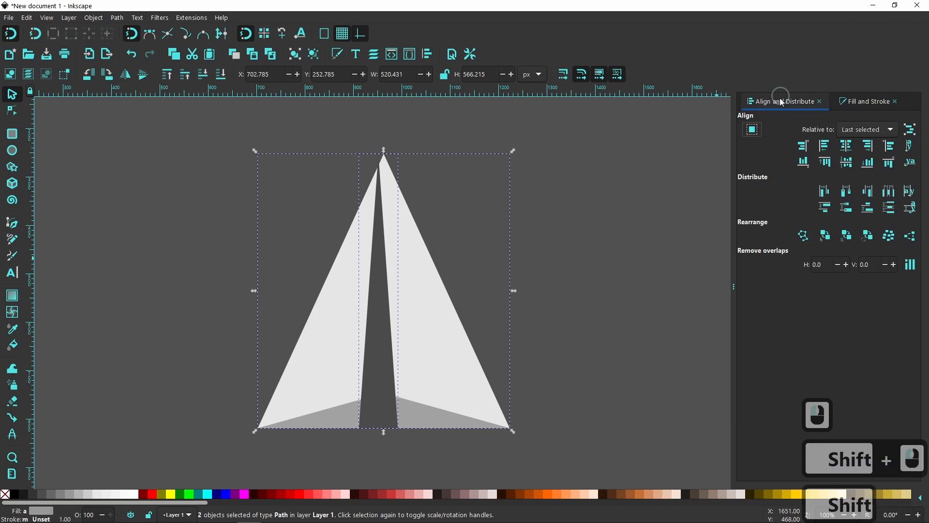
{"action": "left_click", "coordinate": [846, 146]}
{"action": "left_click", "coordinate": [642, 258]}
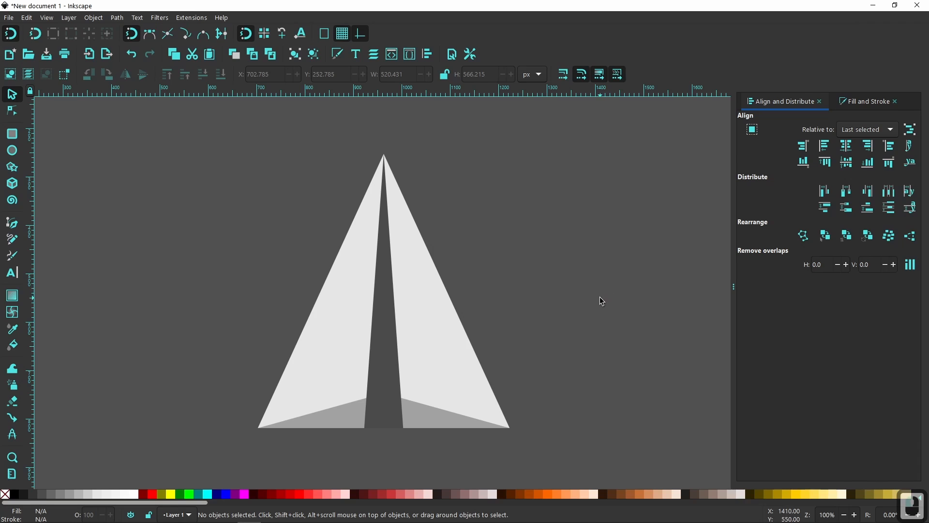
- Shift the dark triangle's two base nodes together horizontally to the left to about X 904 px, leaving its apex in place
{"action": "left_click", "coordinate": [380, 347]}
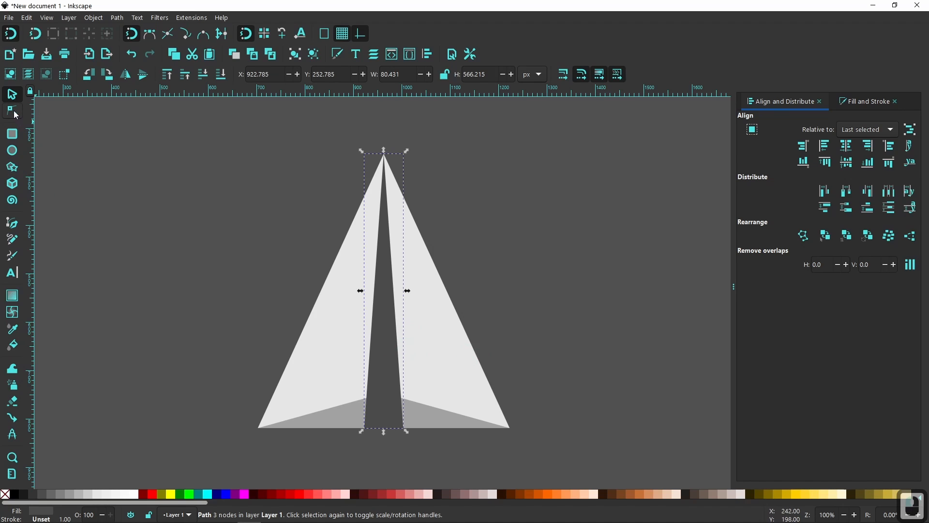
{"action": "left_click", "coordinate": [15, 113]}
{"action": "left_click_drag", "start_coordinate": [423, 444], "coordinate": [350, 420]}
{"action": "left_click_drag", "start_coordinate": [404, 428], "coordinate": [376, 429]}
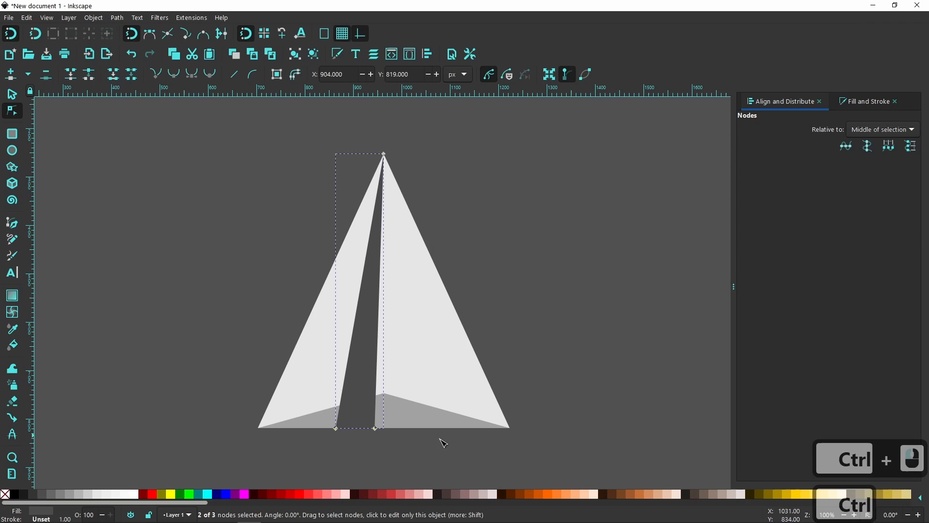
- Shift the apex node of the medium gray base triangle horizontally to about X 909 px, centering it under the dark strip
{"action": "left_click", "coordinate": [410, 414]}
{"action": "left_click_drag", "start_coordinate": [385, 396], "coordinate": [356, 394]}
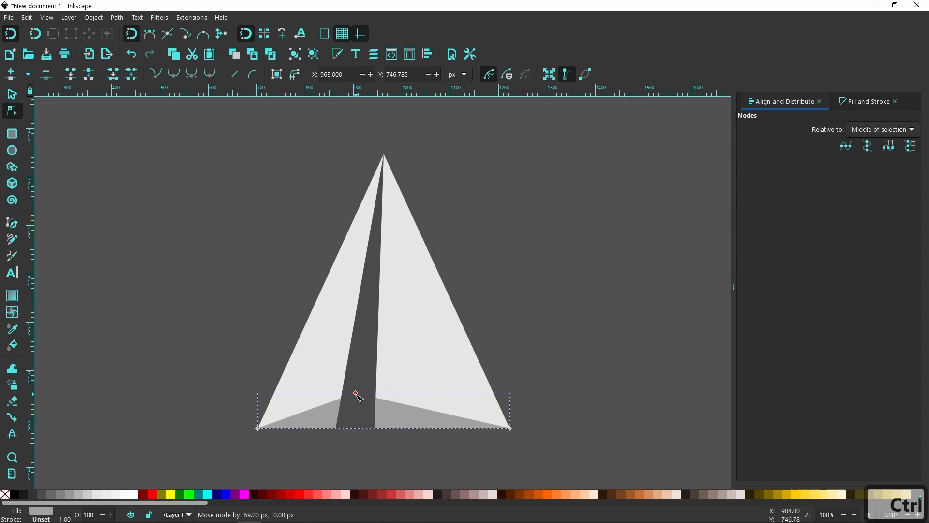
{"action": "left_click", "coordinate": [361, 397], "text": "ctrl"}
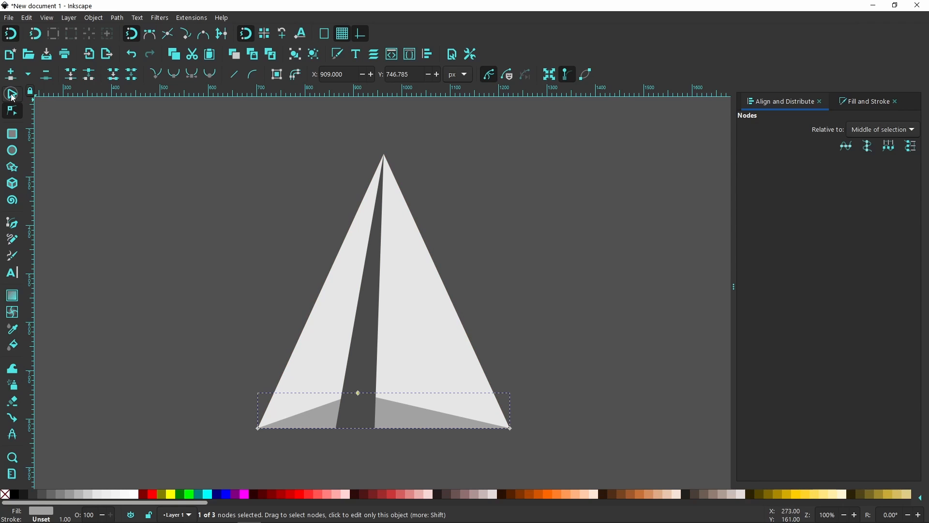
- Select all three triangles and skew them together horizontally so that the shared apex leans to the right
{"action": "left_click", "coordinate": [13, 96]}
{"action": "left_click_drag", "start_coordinate": [585, 462], "coordinate": [110, 145]}
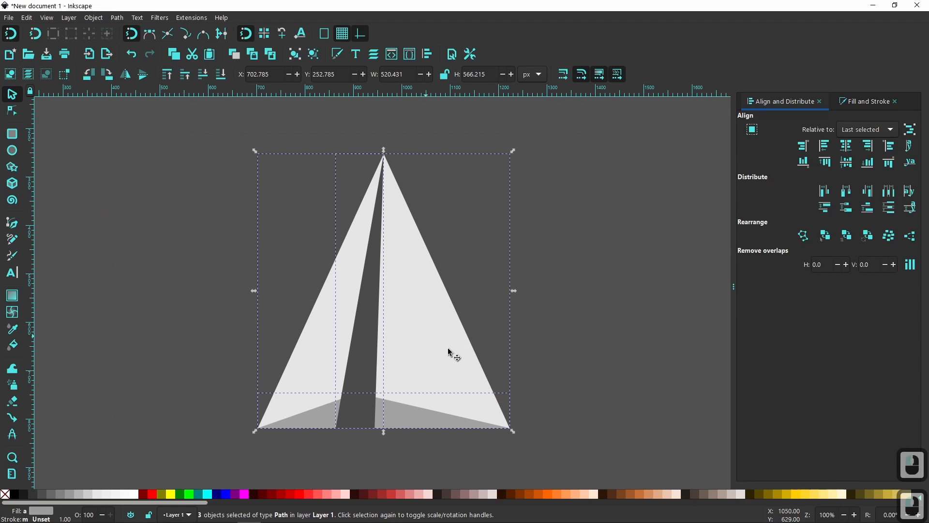
{"action": "left_click", "coordinate": [424, 270]}
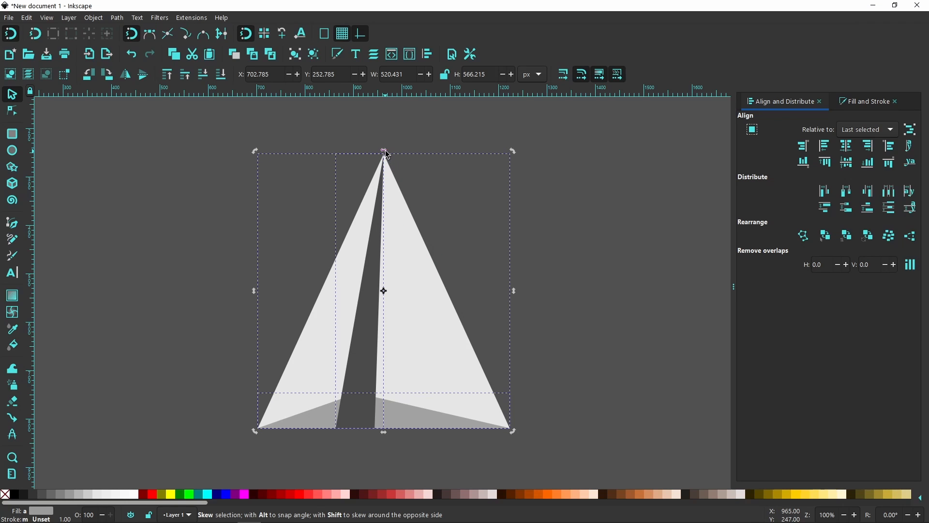
{"action": "left_click_drag", "start_coordinate": [386, 154], "coordinate": [412, 155]}
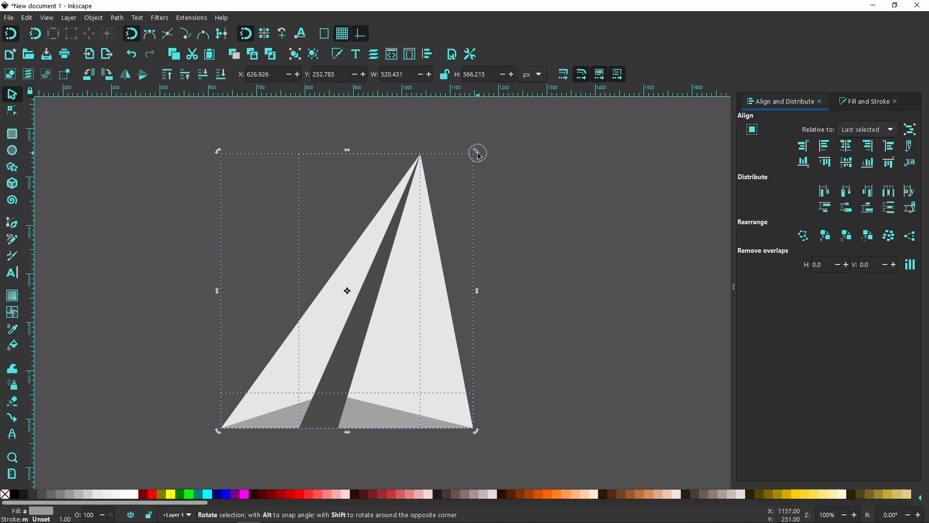
- Rotate the whole plane about 30 degrees clockwise and move it to about X 629, Y 243 px
{"action": "left_click_drag", "start_coordinate": [479, 154], "coordinate": [527, 231]}
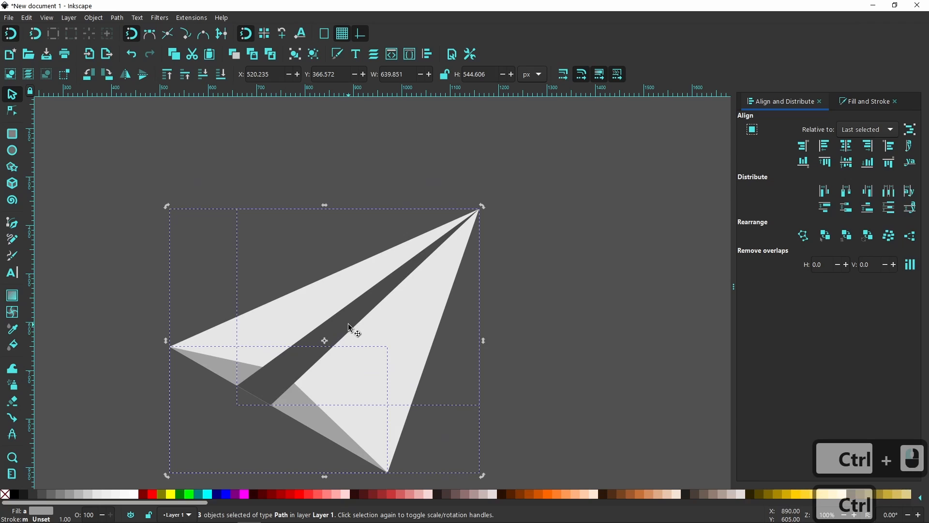
{"action": "left_click_drag", "start_coordinate": [348, 323], "coordinate": [402, 262]}
{"action": "double_click", "coordinate": [587, 323]}
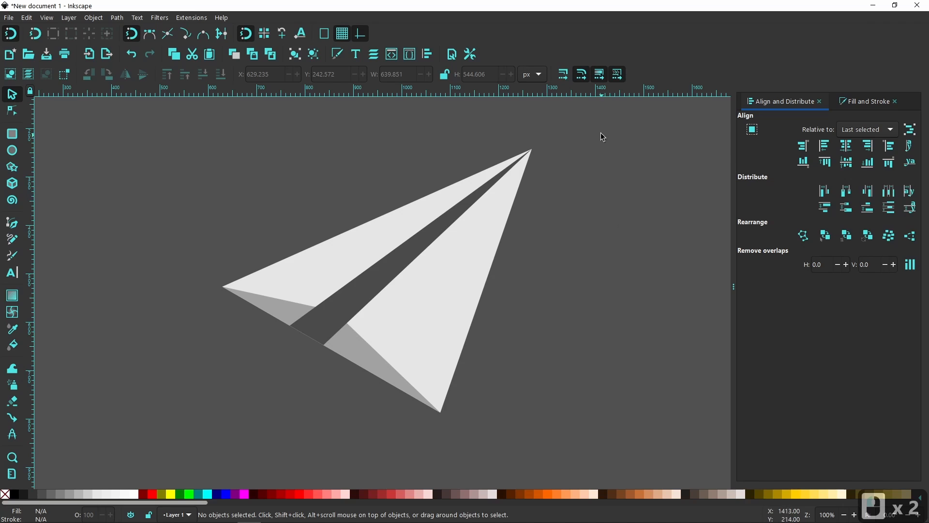
- Remove the stroke from all three shapes of the plane
{"action": "left_click_drag", "start_coordinate": [600, 133], "coordinate": [184, 442]}
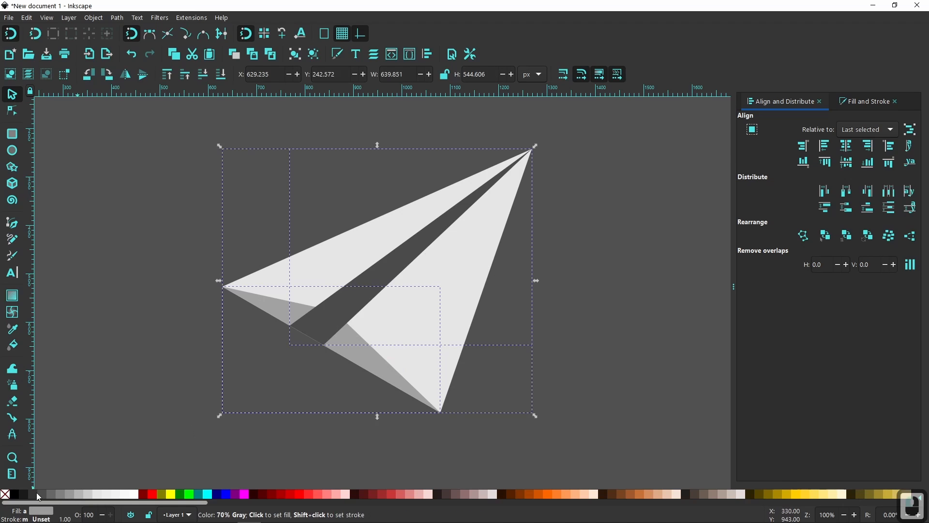
{"action": "left_click", "coordinate": [5, 494], "text": "shift"}
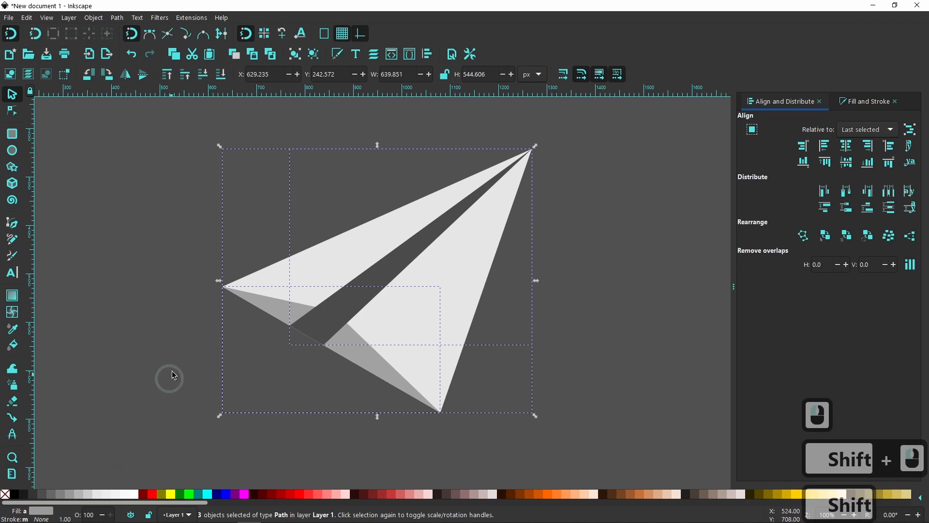
{"action": "left_click", "coordinate": [143, 272]}
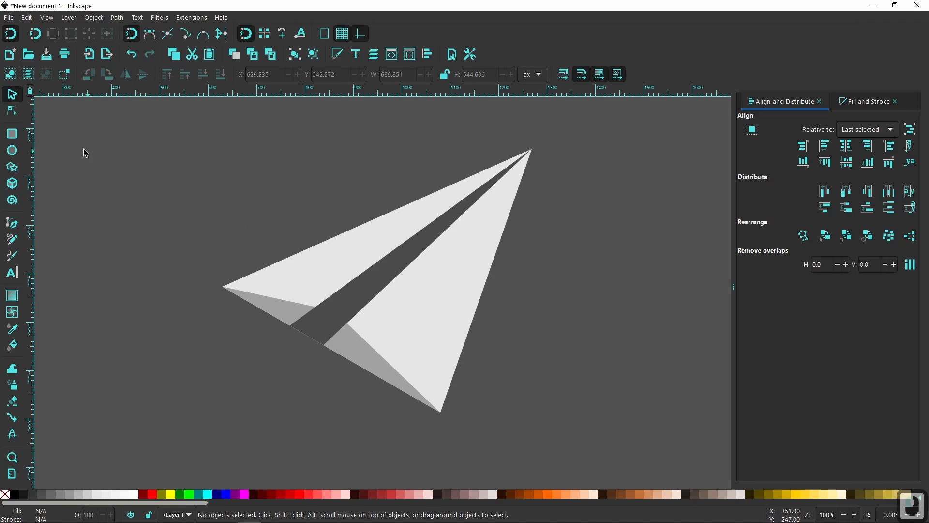
{"action": "left_click", "coordinate": [15, 228]}
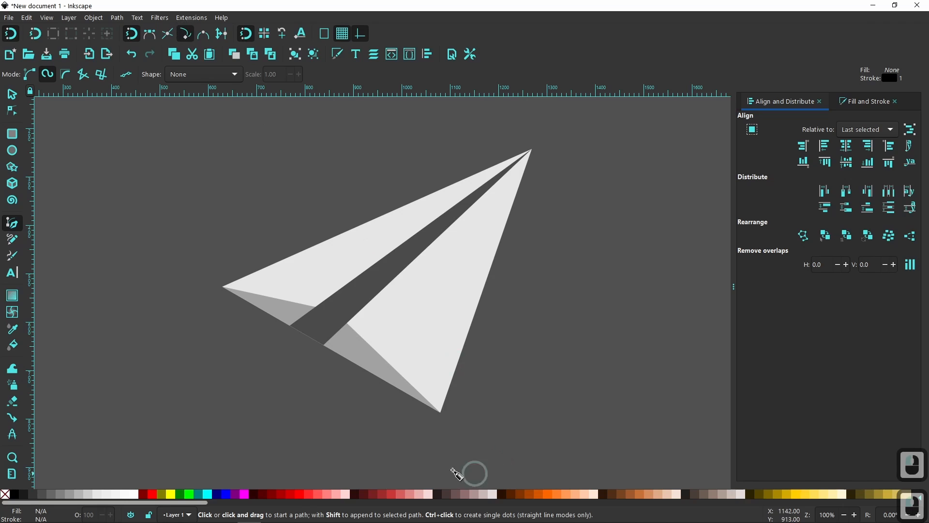
{"action": "left_click", "coordinate": [324, 345]}
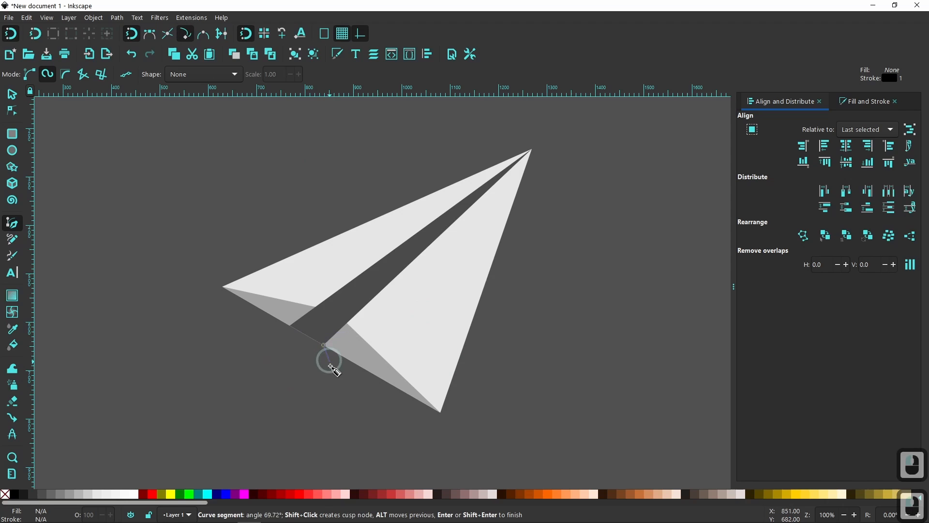
{"action": "left_click", "coordinate": [324, 406], "text": "ctrl"}
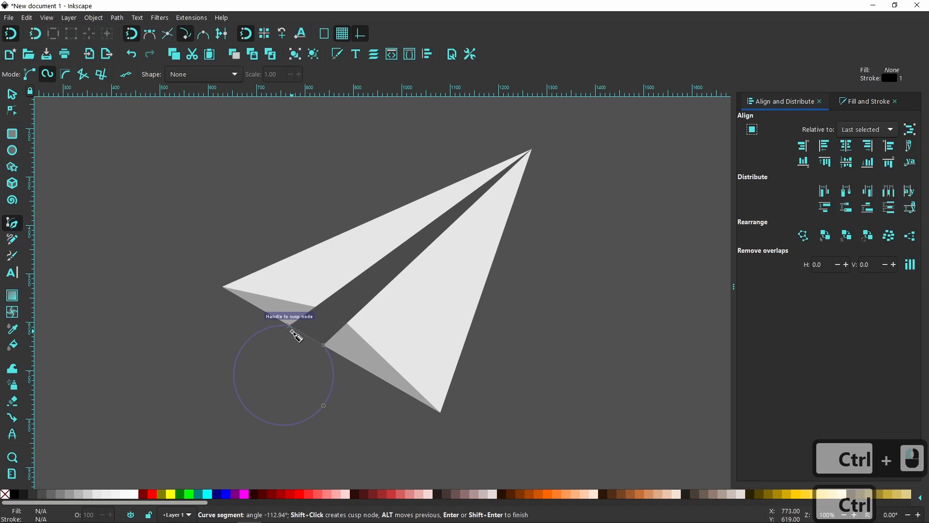
{"action": "key", "text": "Escape"}
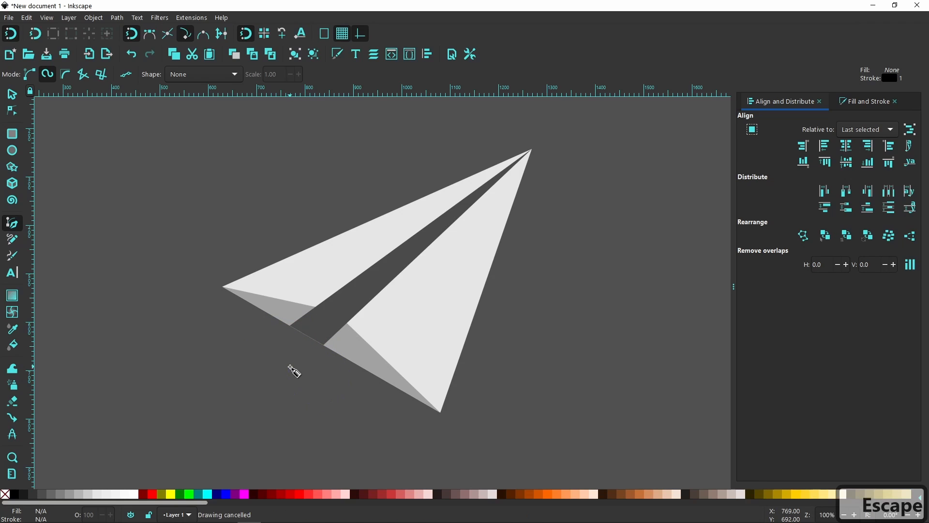
- Draw a closed straight-edged triangle with the Pen tool below the dark strip's base corners, about 70 px wide and 148 px tall
{"action": "left_click", "coordinate": [29, 74]}
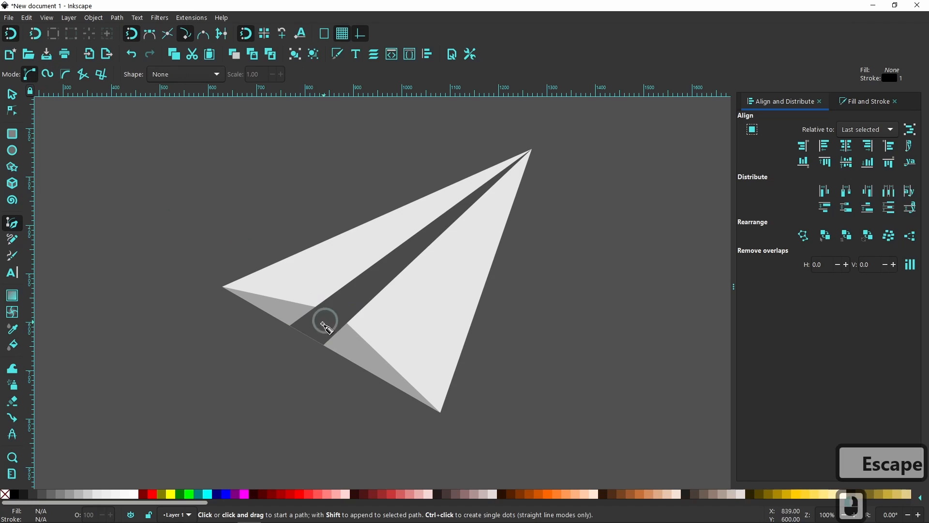
{"action": "left_click", "coordinate": [324, 345]}
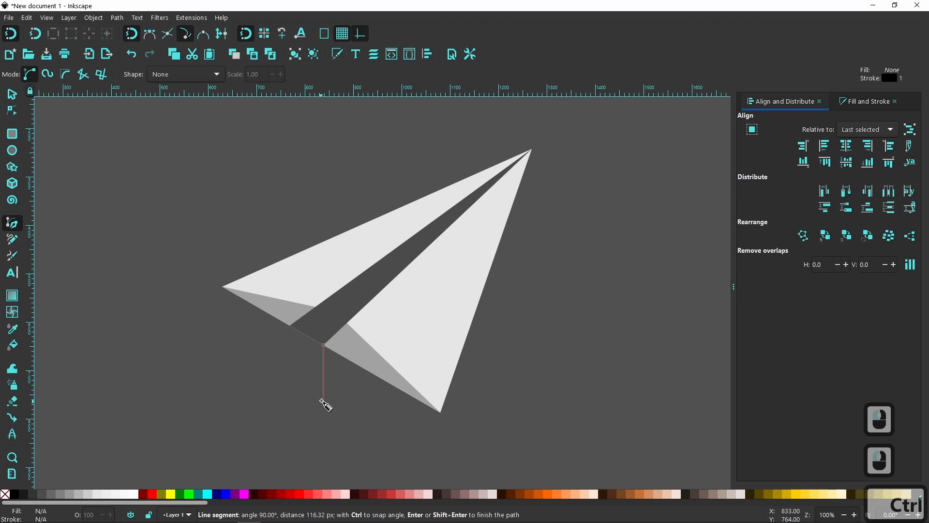
{"action": "left_click", "coordinate": [321, 395], "text": "ctrl"}
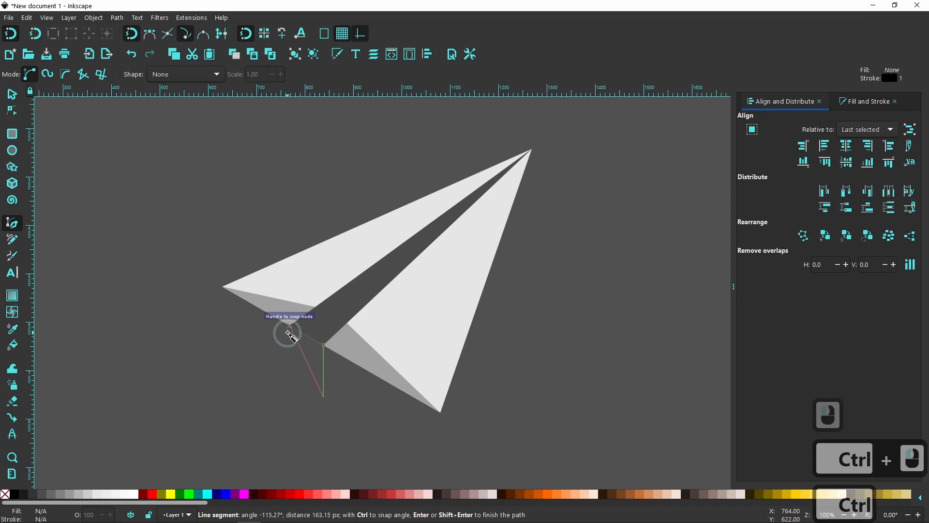
{"action": "left_click", "coordinate": [291, 325], "text": "ctrl"}
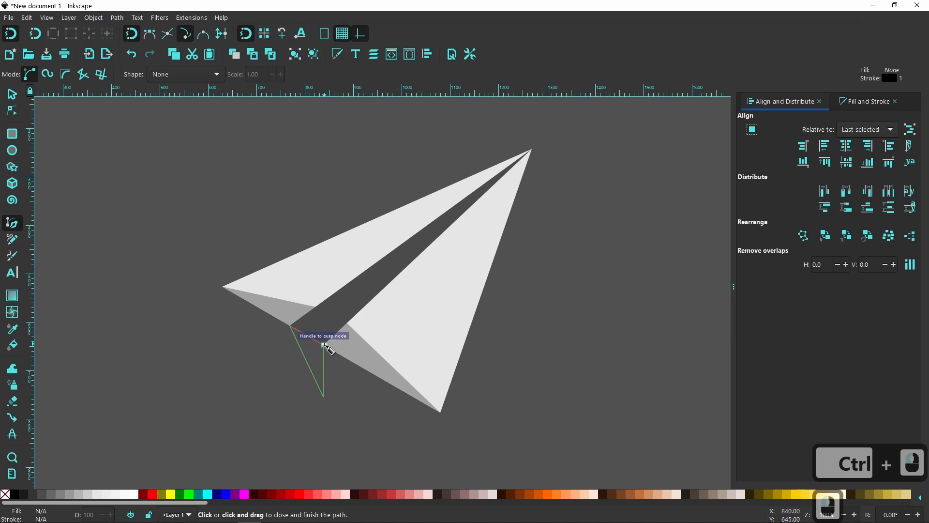
{"action": "left_click", "coordinate": [324, 345]}
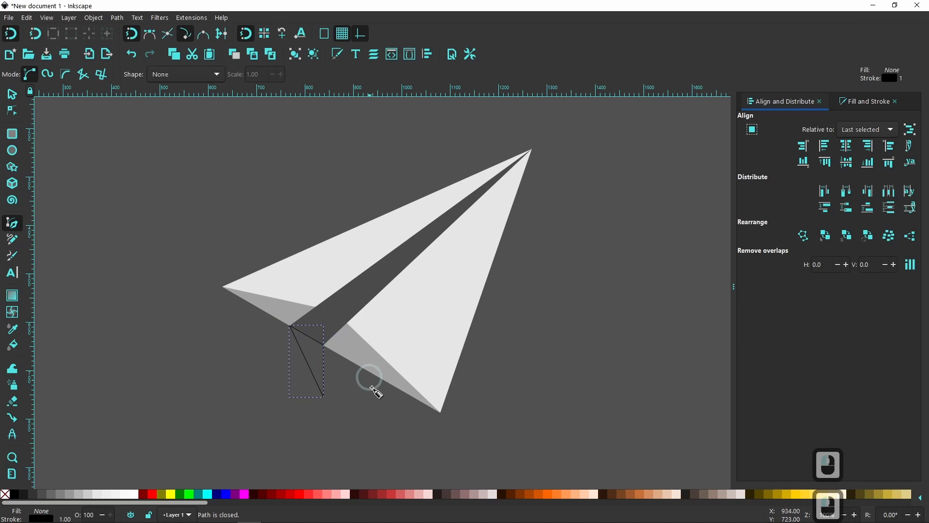
- Draw a closed four-sided shape from the new triangle's lower tip, overlapping the plane's rear edge, about 81 px wide and 154 px tall
{"action": "left_click", "coordinate": [324, 396]}
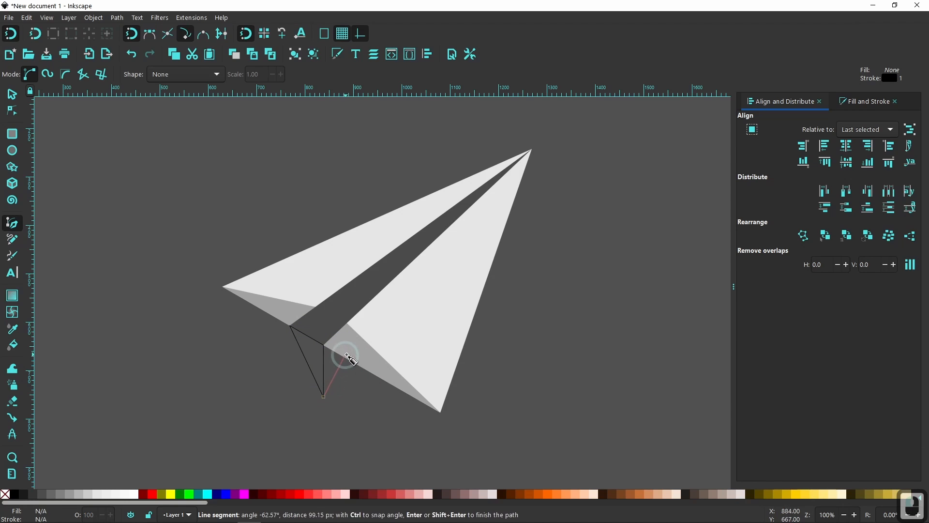
{"action": "left_click", "coordinate": [352, 348]}
{"action": "left_click", "coordinate": [320, 324]}
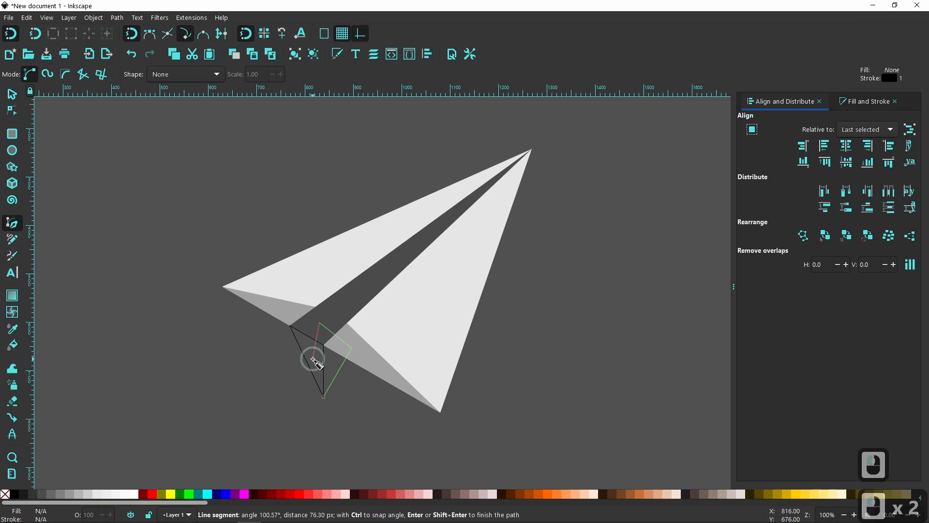
{"action": "left_click", "coordinate": [325, 396]}
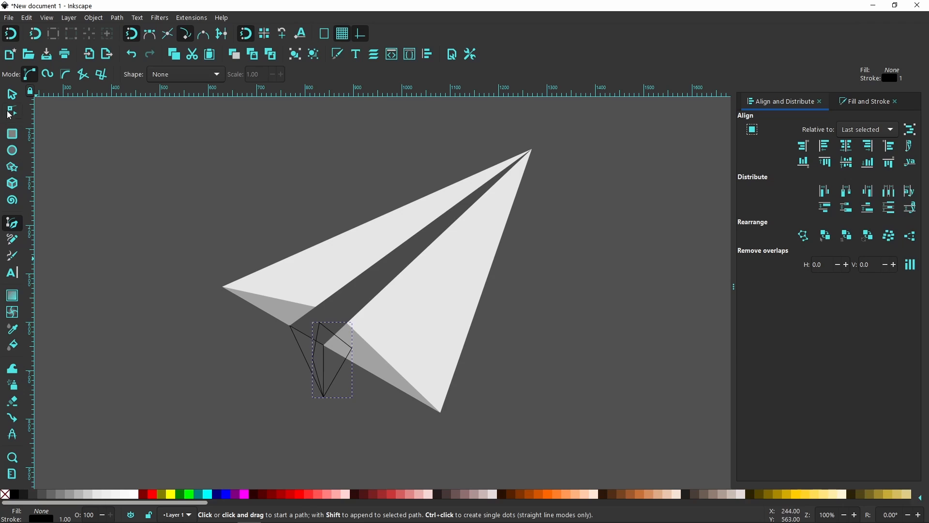
- Remove the stroke from the four-sided shape
{"action": "left_click", "coordinate": [11, 97]}
{"action": "left_click", "coordinate": [6, 495], "text": "shift"}
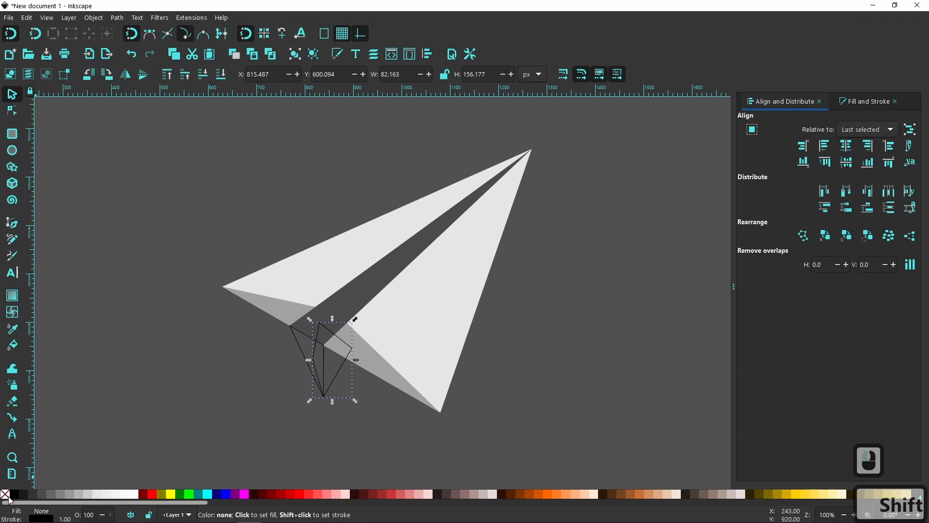
{"action": "left_click", "coordinate": [5, 495], "text": "shift"}
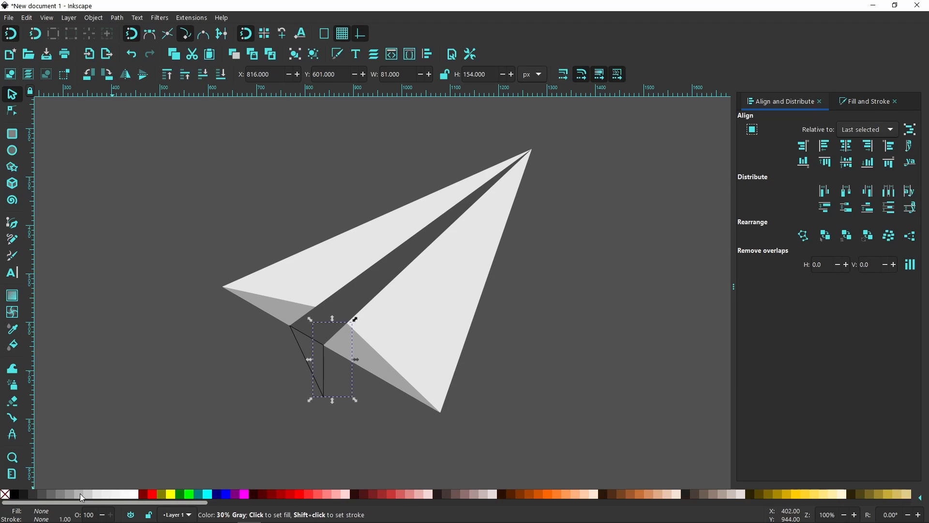
- Fill the four-sided shape with dark gray at lightness 19 and lower it to the bottom of the stack
{"action": "left_click", "coordinate": [53, 495]}
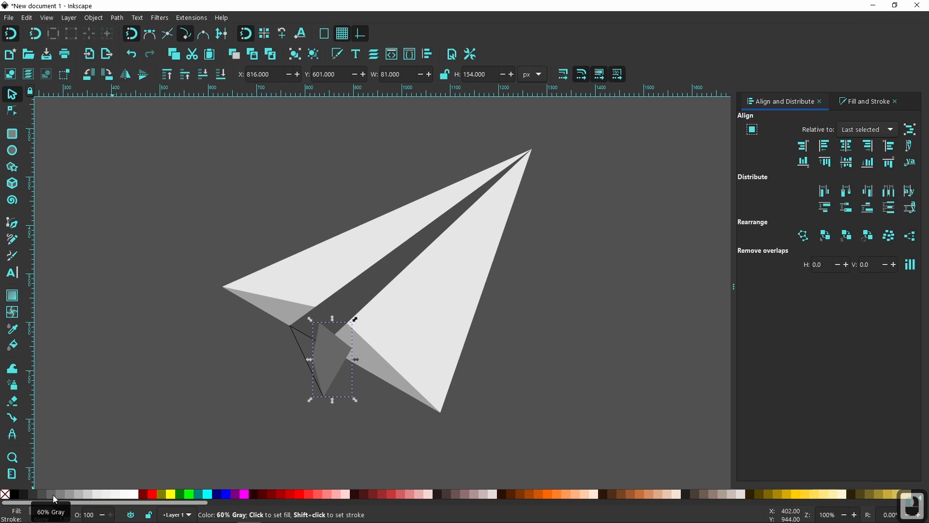
{"action": "left_click", "coordinate": [68, 494]}
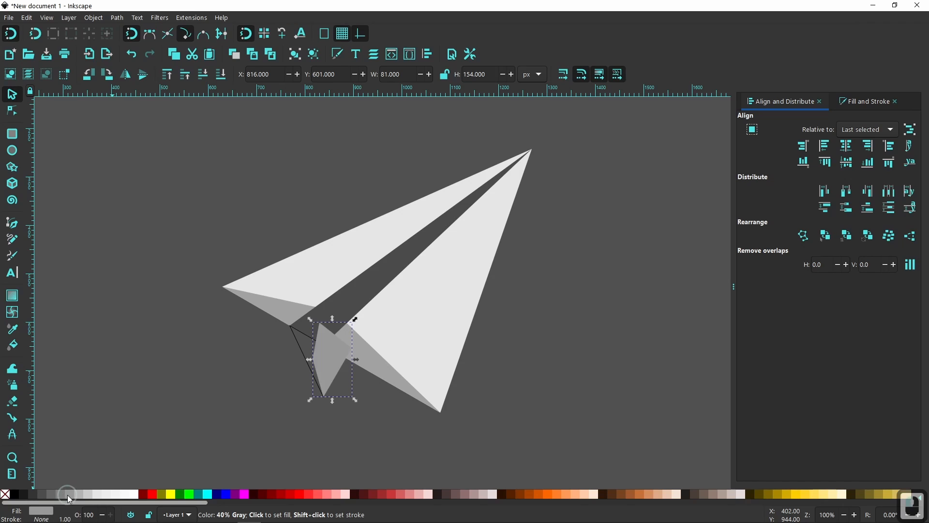
{"action": "left_click", "coordinate": [33, 494]}
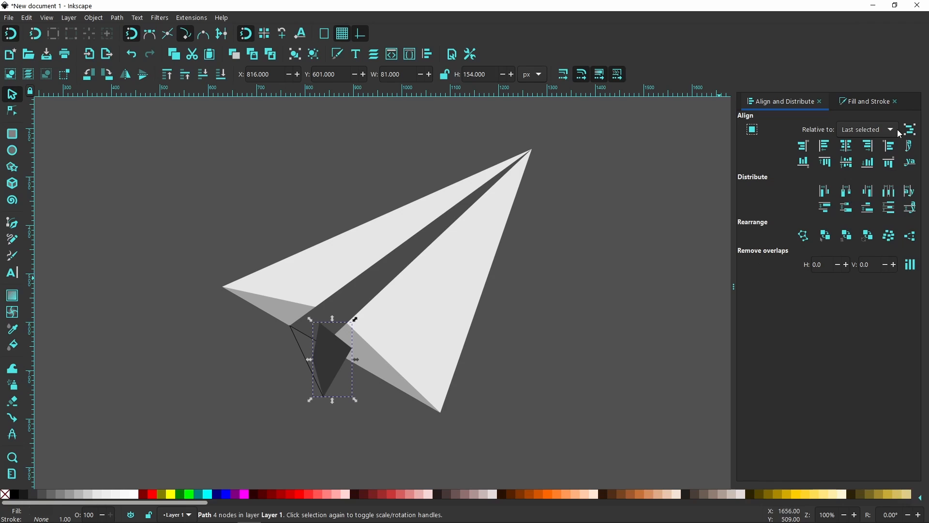
{"action": "left_click", "coordinate": [868, 103]}
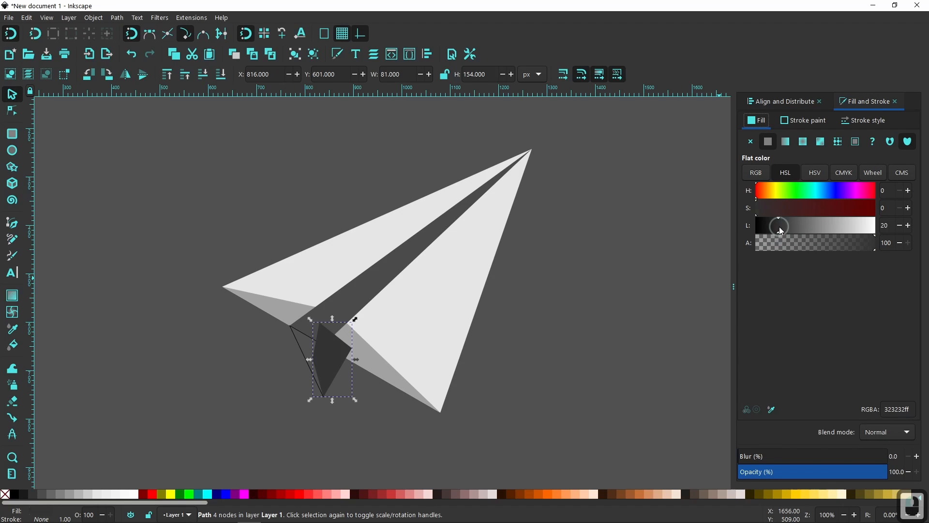
{"action": "left_click_drag", "start_coordinate": [780, 228], "coordinate": [779, 225]}
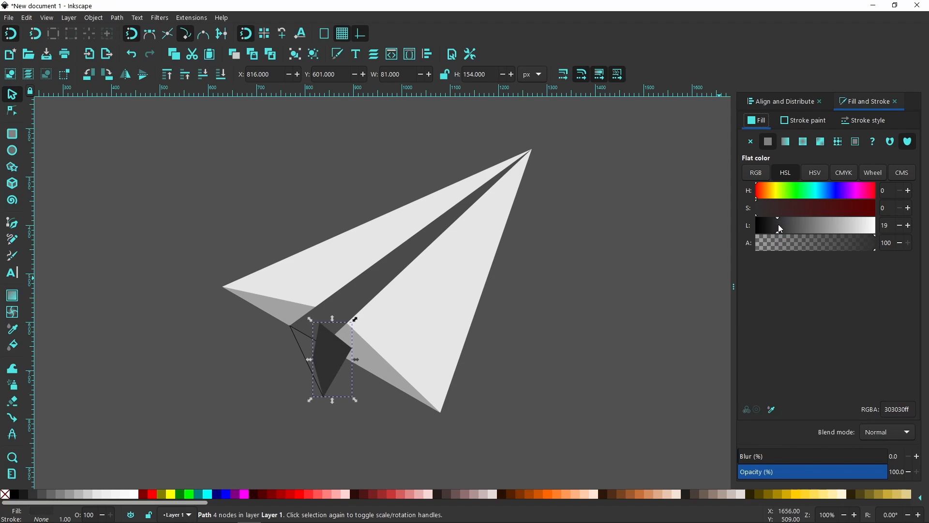
{"action": "left_click", "coordinate": [221, 77]}
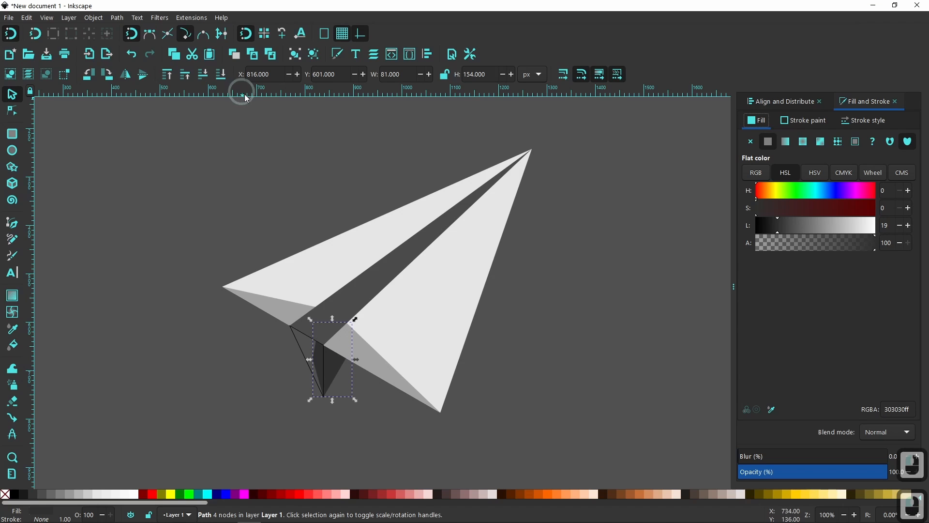
- Remove the stroke from the small lower triangle and fill it with the dark gray sampled from the plane's central strip
{"action": "left_click", "coordinate": [298, 342]}
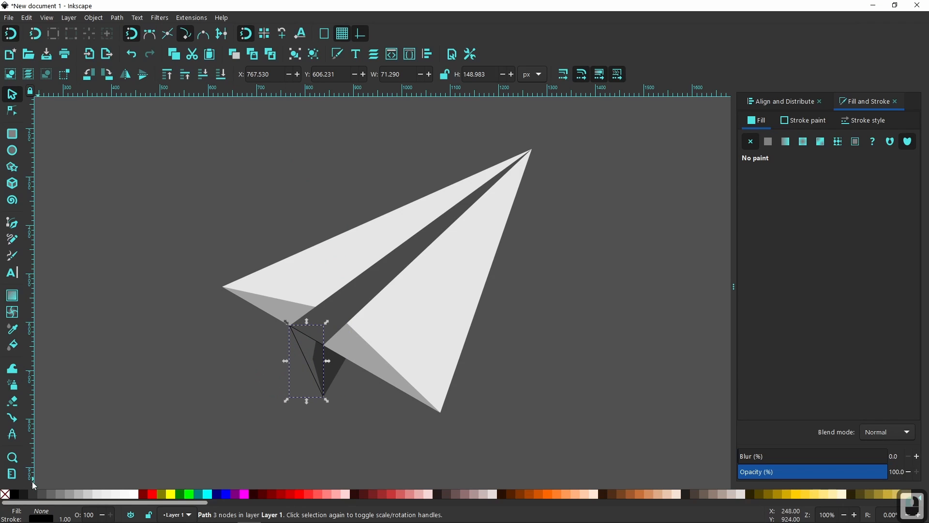
{"action": "key", "text": "shift"}
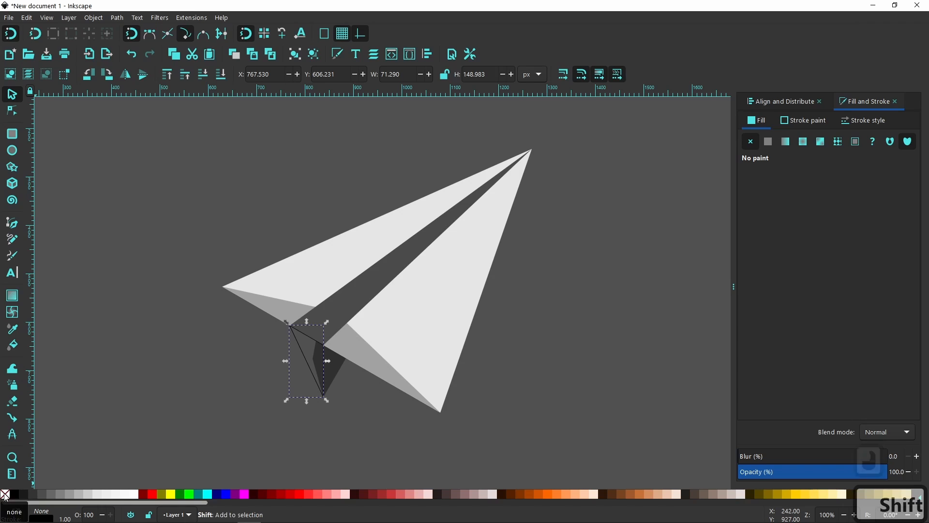
{"action": "left_click", "coordinate": [5, 494], "text": "shift"}
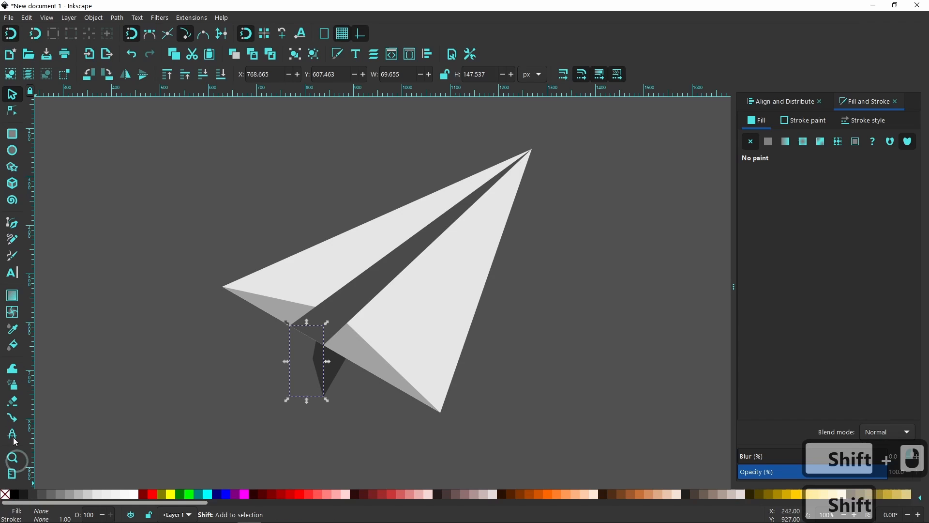
{"action": "left_click", "coordinate": [12, 329]}
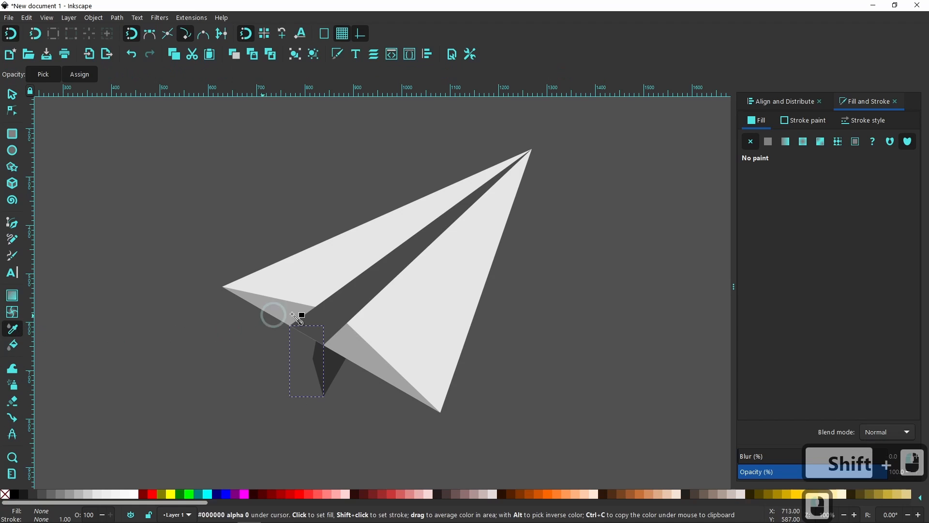
{"action": "left_click", "coordinate": [348, 303]}
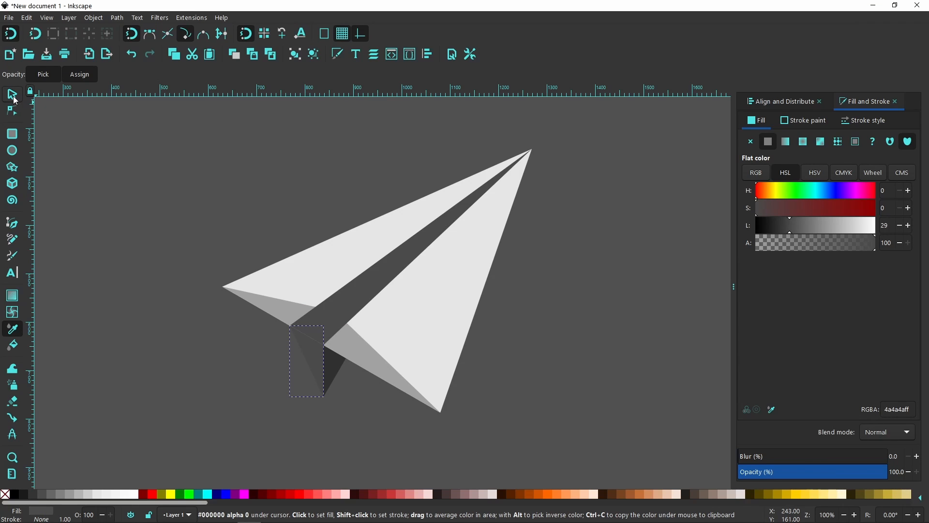
{"action": "left_click", "coordinate": [14, 98]}
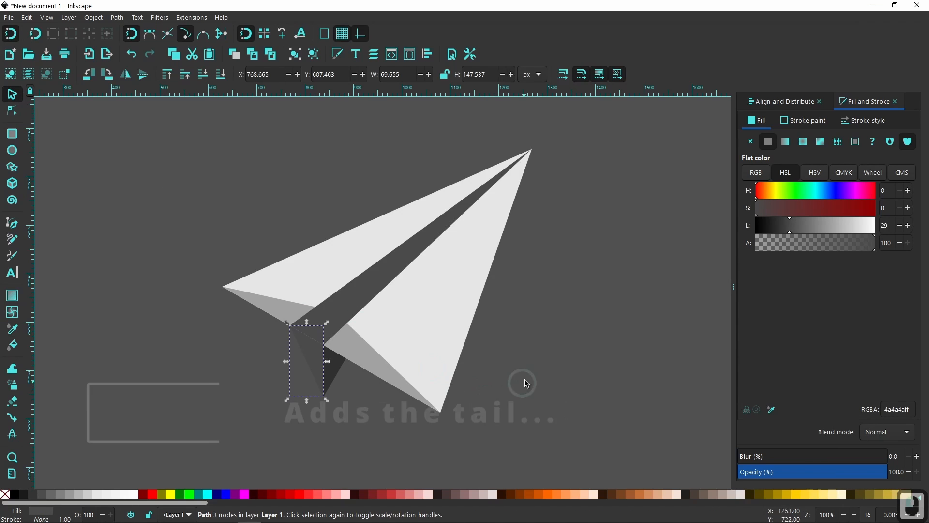
{"action": "left_click", "coordinate": [590, 407]}
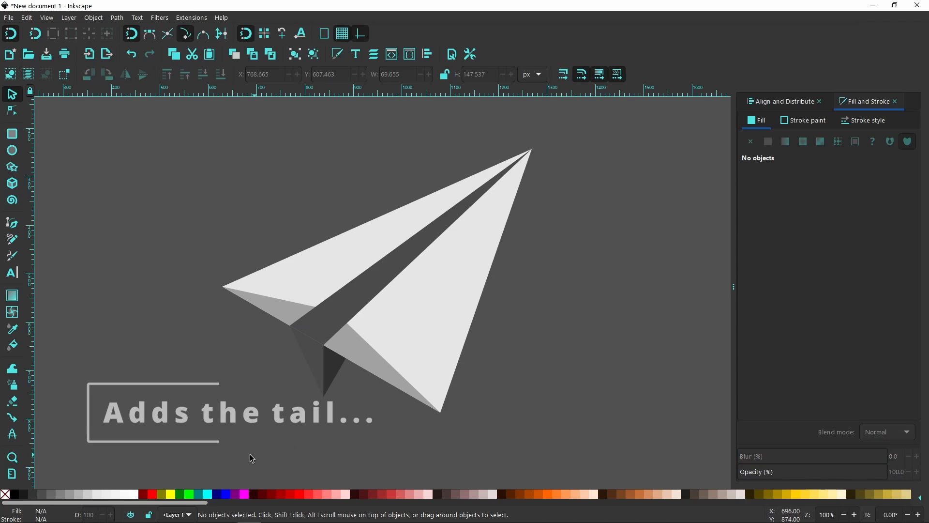
{"action": "left_click", "coordinate": [315, 353]}
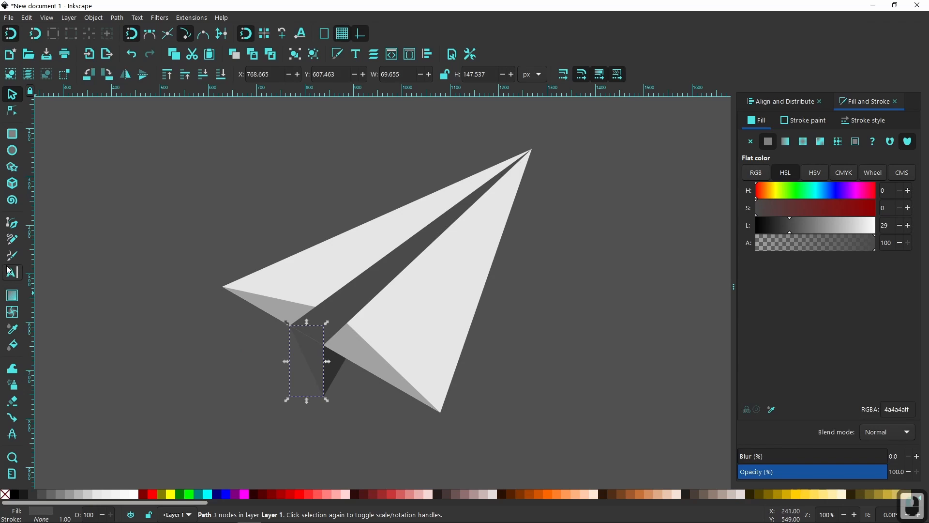
{"action": "left_click", "coordinate": [12, 328]}
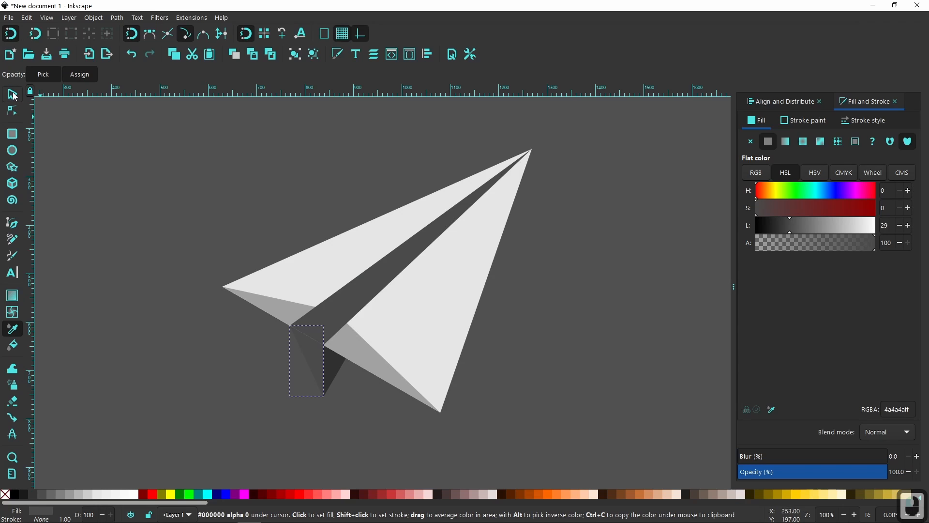
- Select all five shapes of the paper plane and group them
{"action": "left_click", "coordinate": [12, 94]}
{"action": "left_click", "coordinate": [588, 324]}
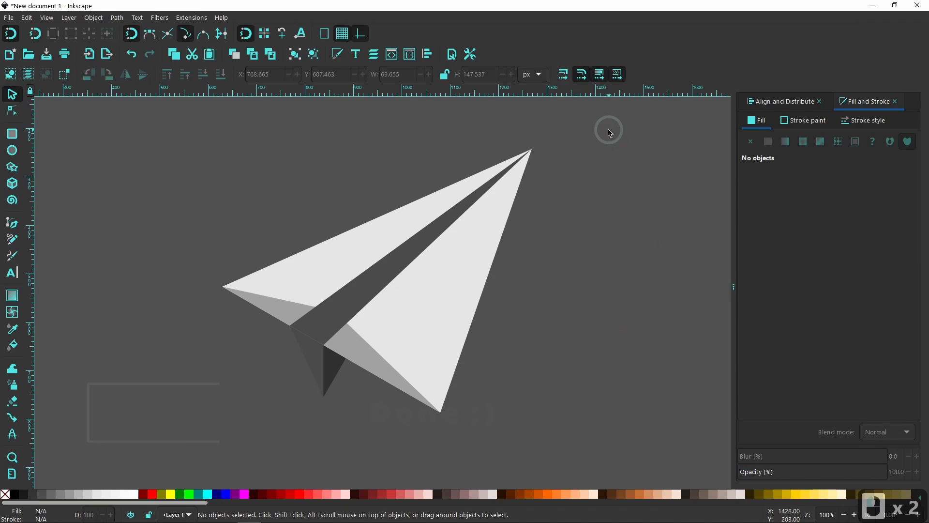
{"action": "mouse_move", "coordinate": [608, 128]}
{"action": "left_mouse_down"}
{"action": "mouse_move", "coordinate": [234, 382]}
{"action": "mouse_move", "coordinate": [205, 440]}
{"action": "left_mouse_up"}
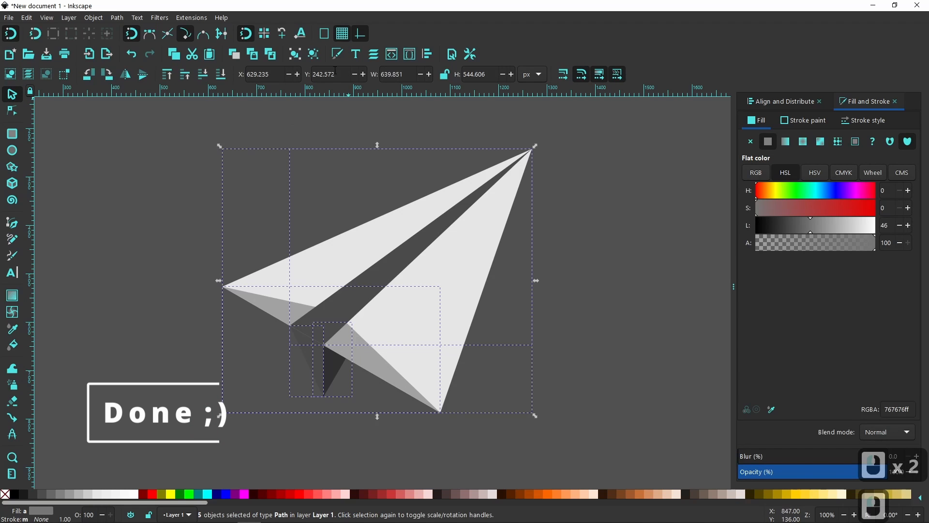
{"action": "key", "text": "ctrl+g"}
- Draw a background rectangle about 1934 by 1102 px covering the whole page and fill it with light blue #5FBCD3
{"action": "scroll", "coordinate": [419, 364], "scroll_direction": "down", "scroll_amount": 1}
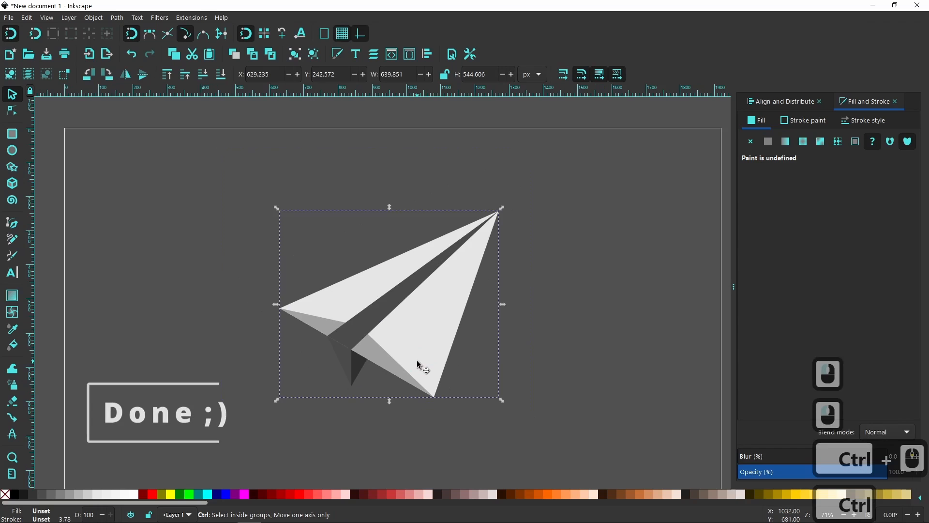
{"action": "scroll", "coordinate": [419, 364], "scroll_direction": "down", "scroll_amount": 1, "text": "ctrl"}
{"action": "left_click", "coordinate": [12, 133]}
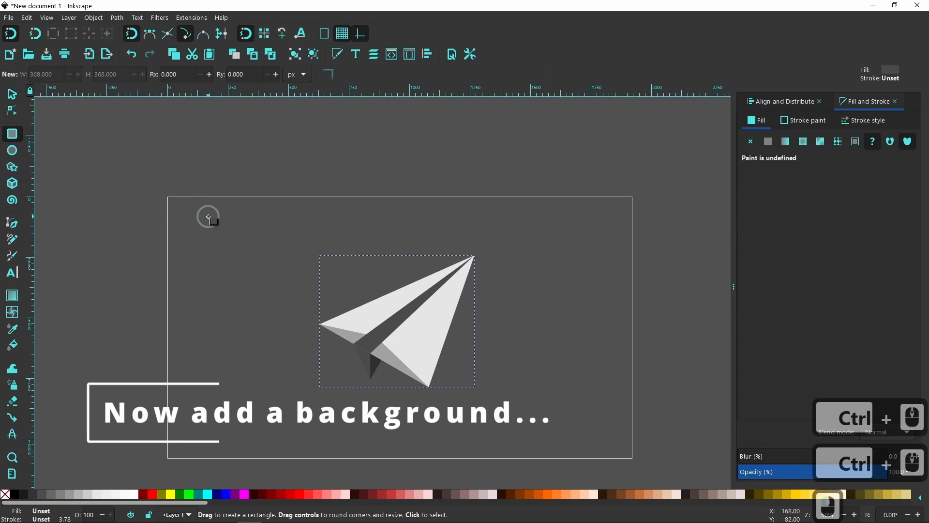
{"action": "left_click_drag", "start_coordinate": [166, 196], "coordinate": [634, 463]}
{"action": "left_click_drag", "start_coordinate": [208, 502], "coordinate": [606, 505]}
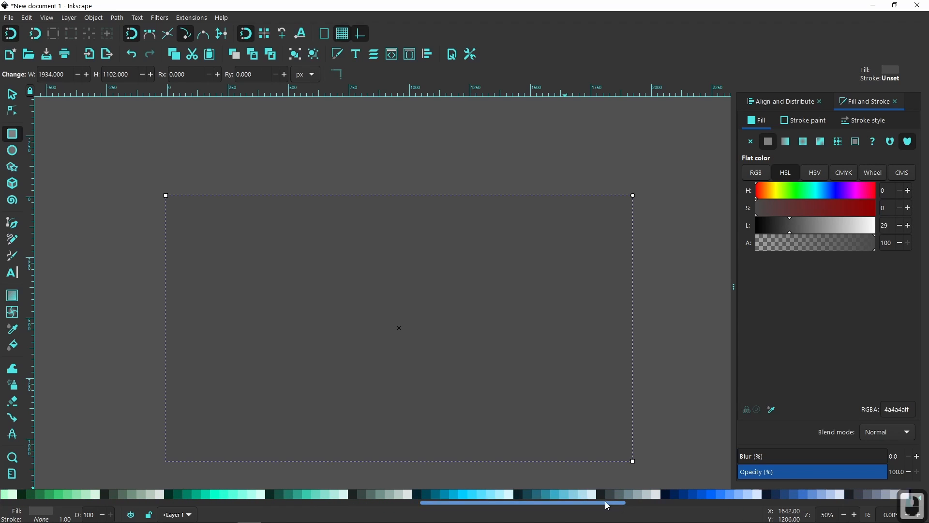
{"action": "left_click", "coordinate": [562, 495]}
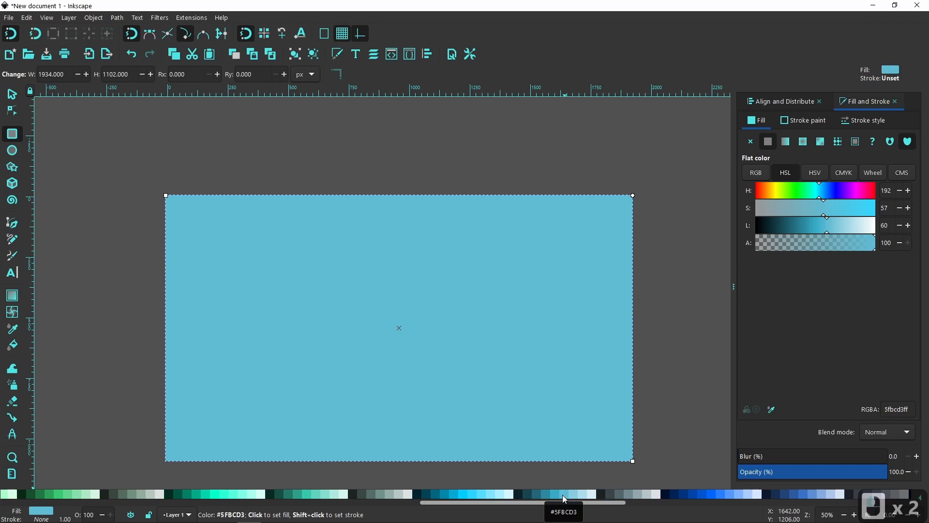
- Lower the blue rectangle to the bottom of the stack, behind the paper plane
{"action": "left_click", "coordinate": [12, 94]}
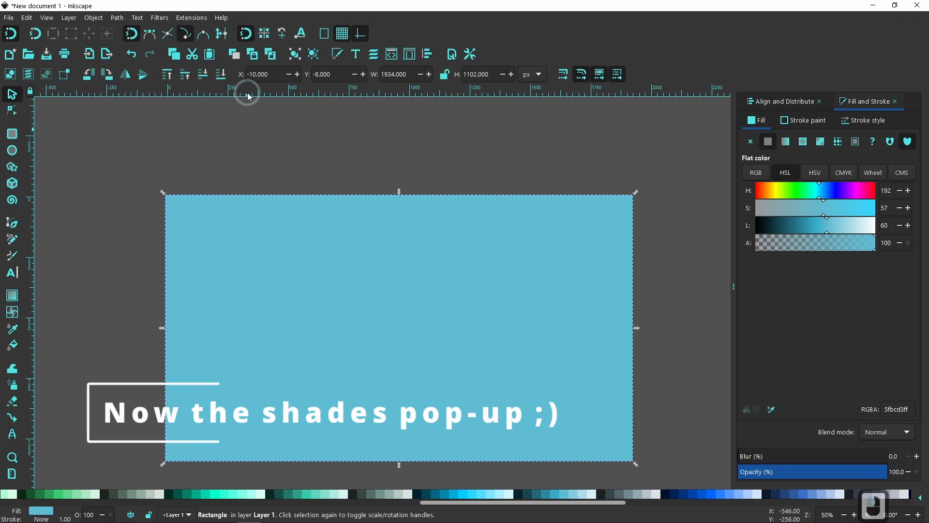
{"action": "left_click", "coordinate": [221, 74]}
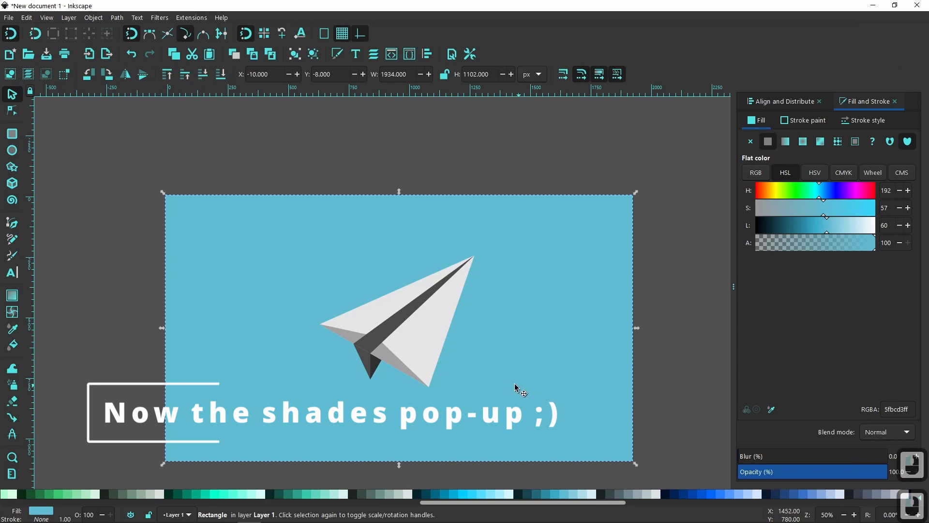
{"action": "left_click", "coordinate": [561, 405]}
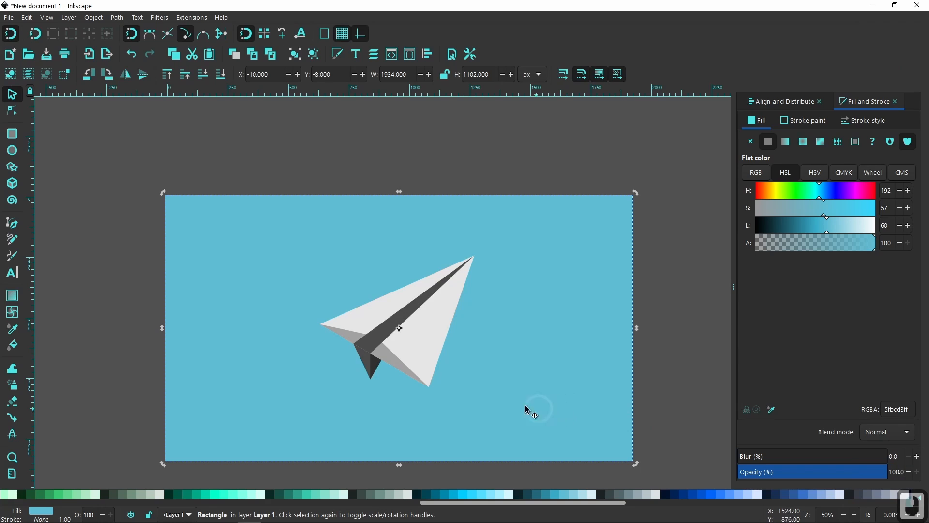
{"action": "left_click", "coordinate": [681, 357]}
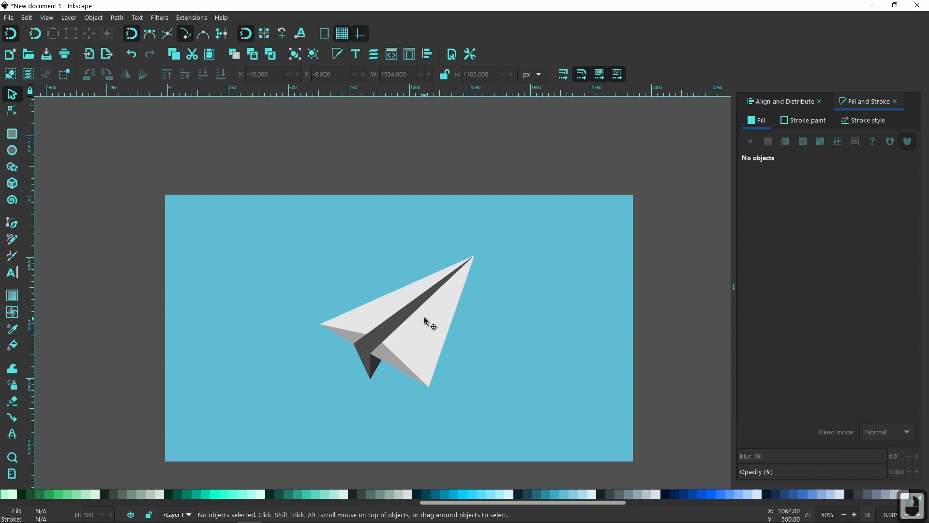
{"action": "scroll", "coordinate": [426, 321], "scroll_direction": "up", "scroll_amount": 1, "text": "ctrl"}
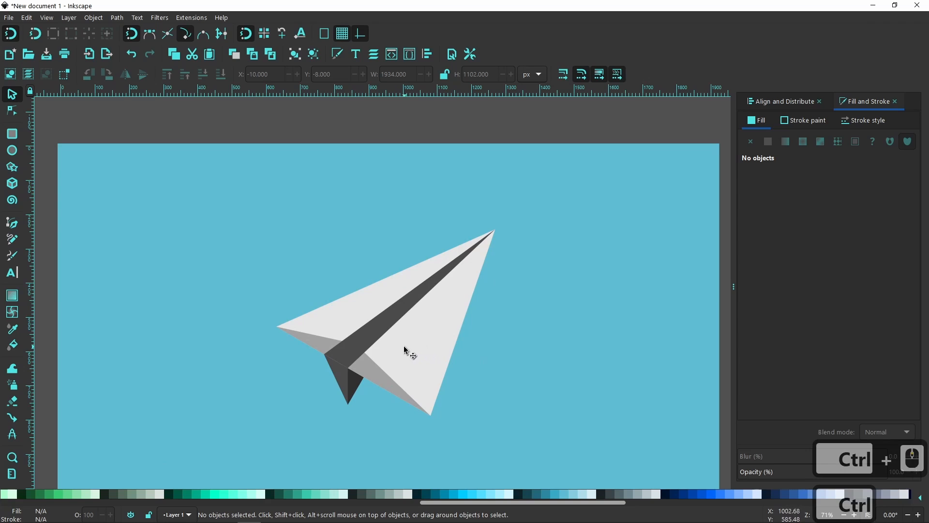
{"action": "left_click", "coordinate": [524, 364]}
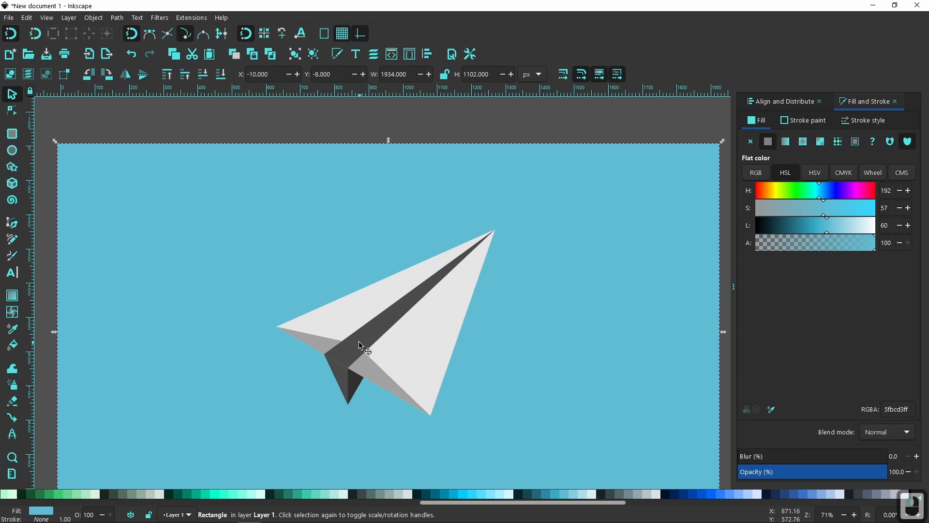
{"action": "left_click", "coordinate": [434, 333]}
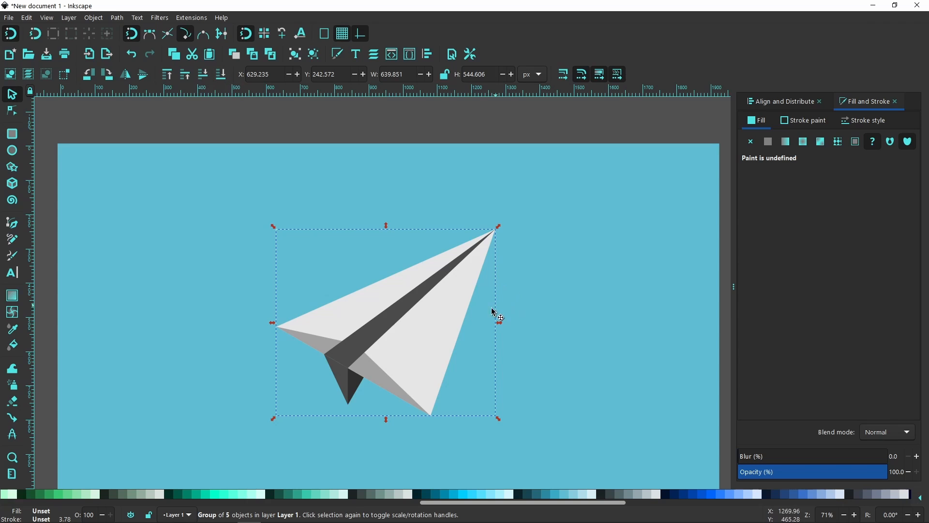
{"action": "left_click", "coordinate": [562, 338]}
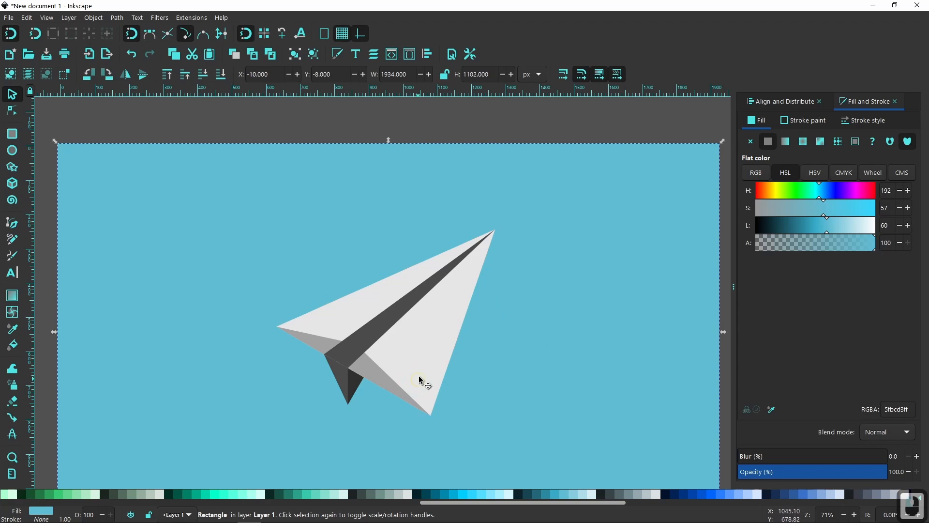
{"action": "left_click_drag", "start_coordinate": [419, 376], "coordinate": [432, 338]}
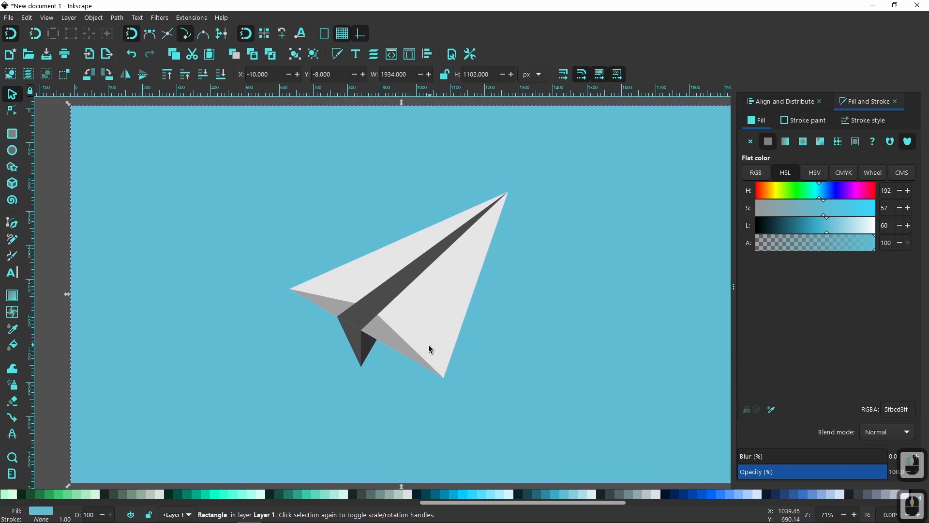
- Ungroup the paper plane into its separate shapes
{"action": "left_click", "coordinate": [379, 308]}
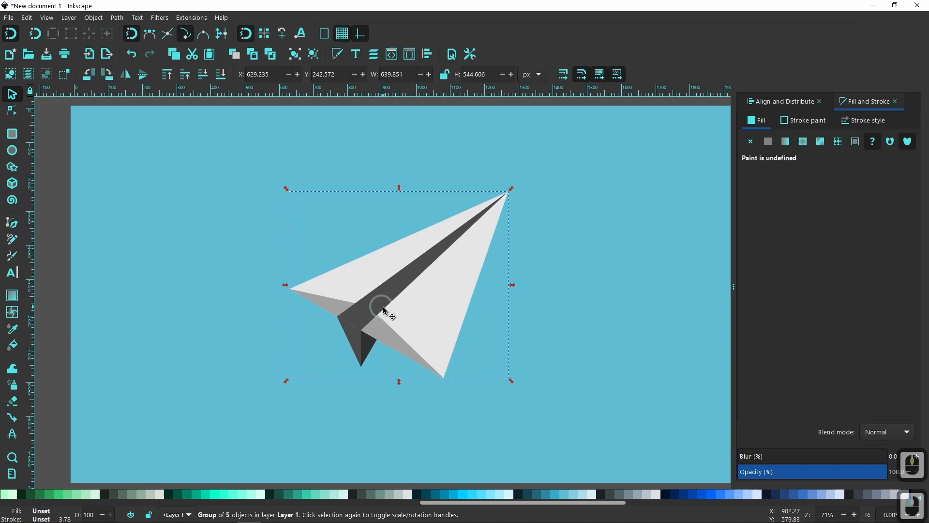
{"action": "right_click", "coordinate": [443, 317]}
{"action": "left_click", "coordinate": [314, 54]}
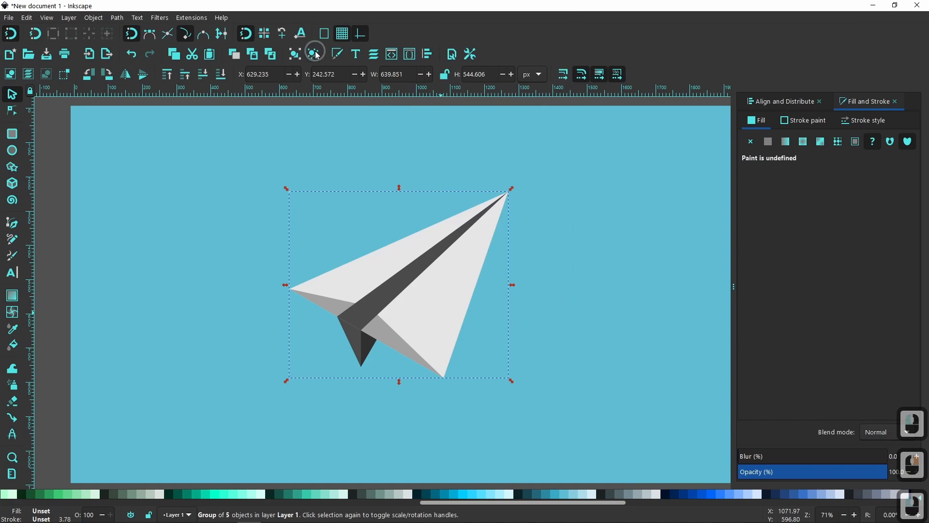
{"action": "left_click", "coordinate": [313, 54]}
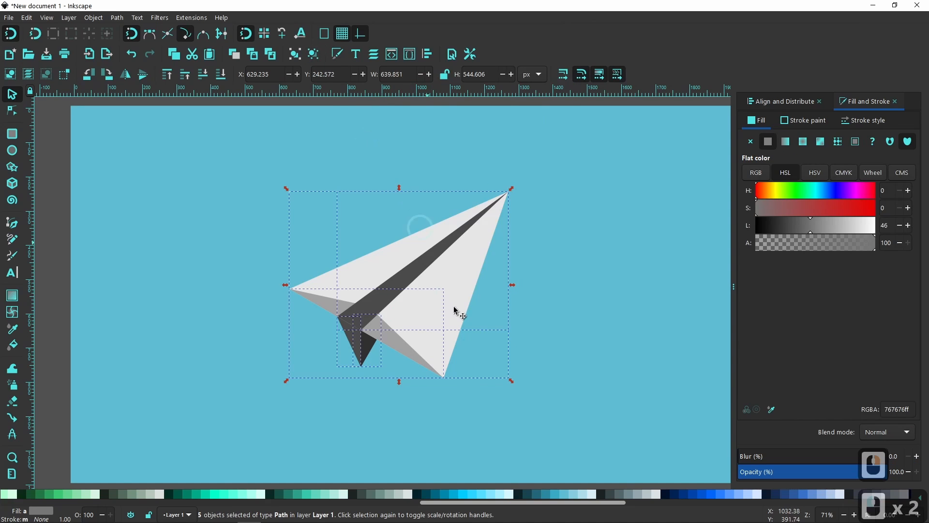
{"action": "left_click", "coordinate": [417, 278]}
{"action": "left_click", "coordinate": [339, 387]}
- Lighten the plane's central strip and the adjoining small tail triangle together to a gray of lightness 40
{"action": "left_click", "coordinate": [369, 303]}
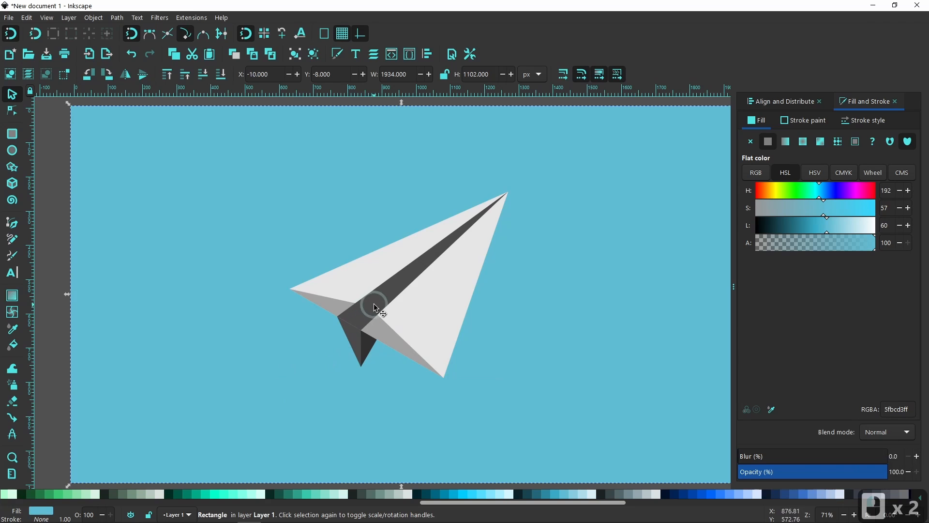
{"action": "left_click", "coordinate": [352, 340]}
{"action": "left_click", "coordinate": [356, 343], "text": "shift"}
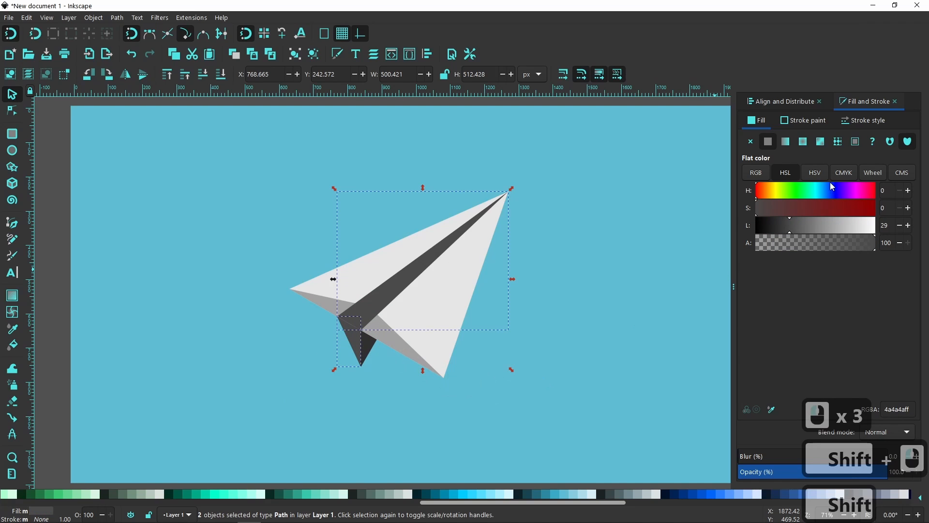
{"action": "left_click", "coordinate": [793, 225]}
{"action": "left_click_drag", "start_coordinate": [793, 223], "coordinate": [805, 219]}
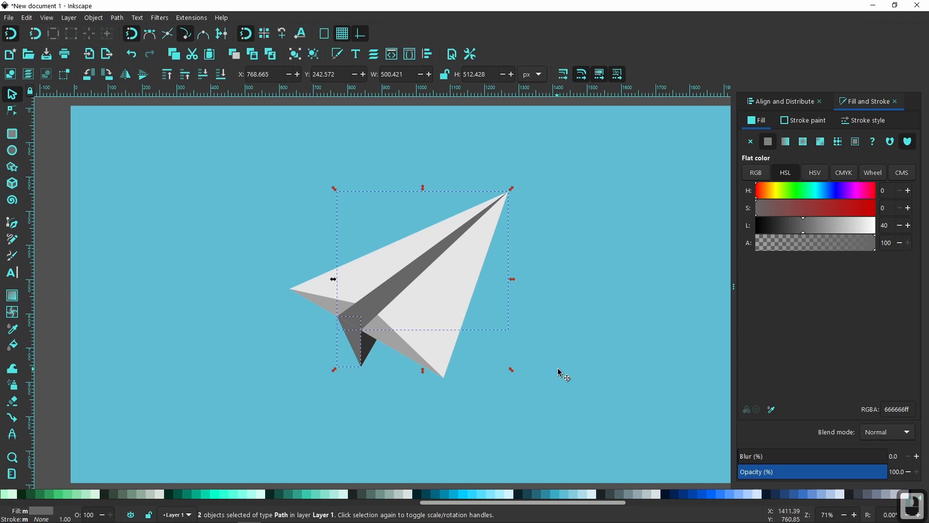
{"action": "left_click", "coordinate": [589, 372]}
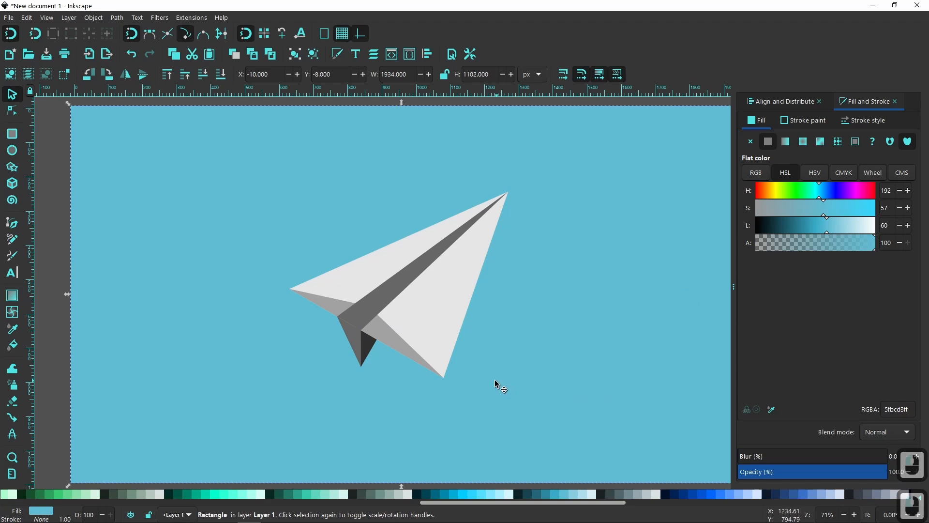
{"action": "left_click_drag", "start_coordinate": [224, 260], "coordinate": [176, 245]}
{"action": "key", "text": "1"}
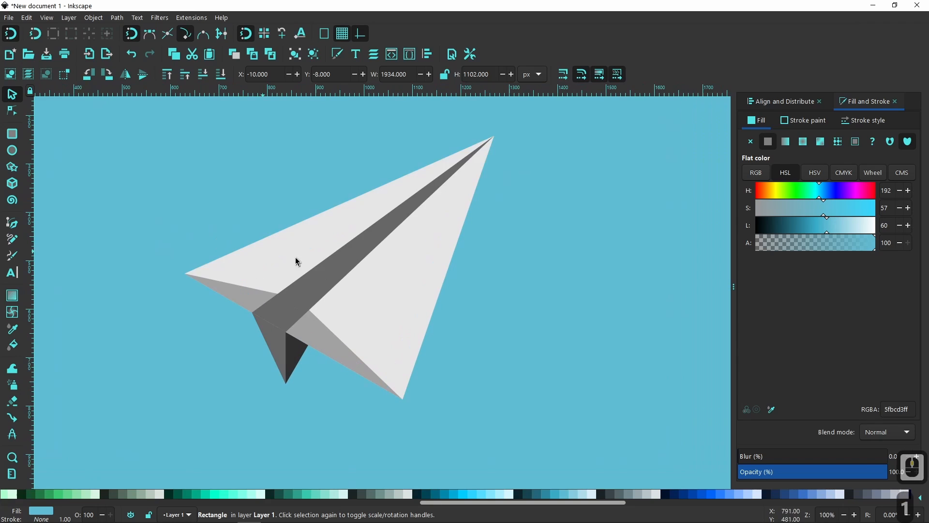
{"action": "left_click_drag", "start_coordinate": [354, 298], "coordinate": [391, 302]}
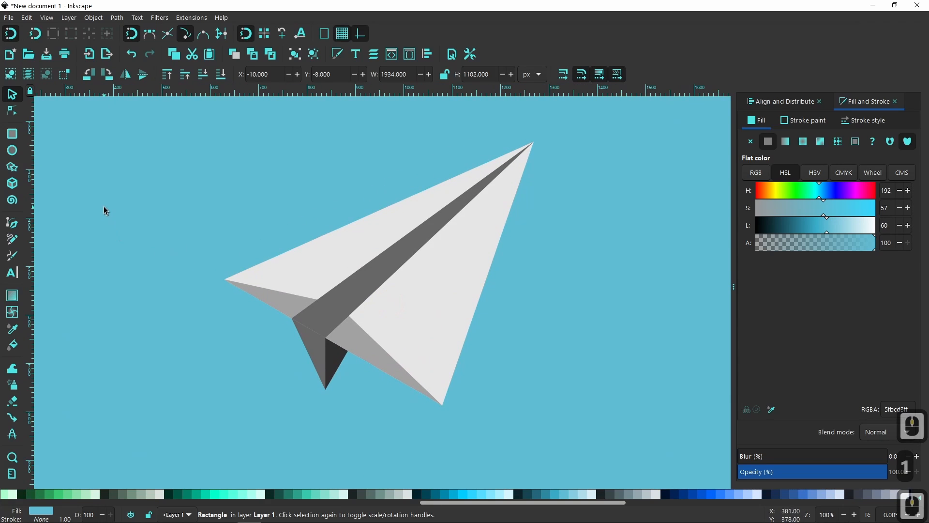
{"action": "left_click", "coordinate": [140, 214]}
{"action": "left_click", "coordinate": [138, 212]}
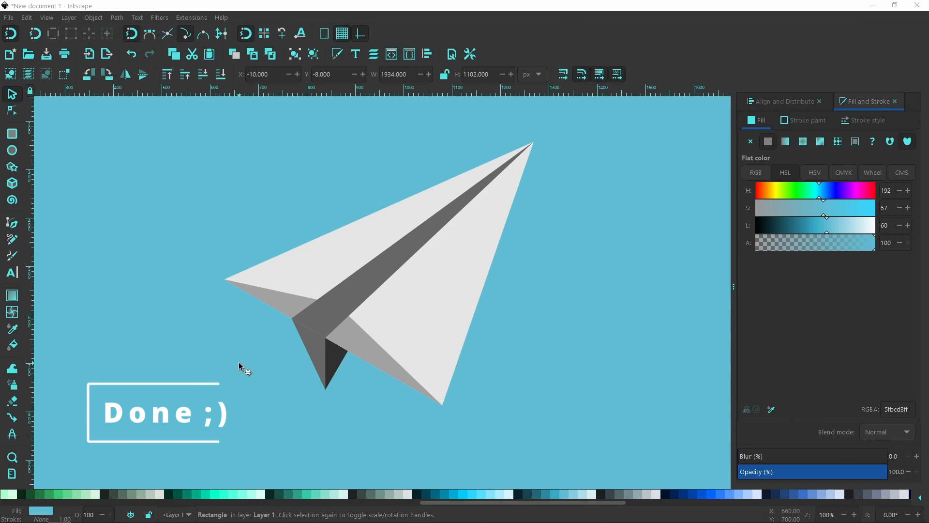
{"action": "mouse_move", "coordinate": [117, 519]}
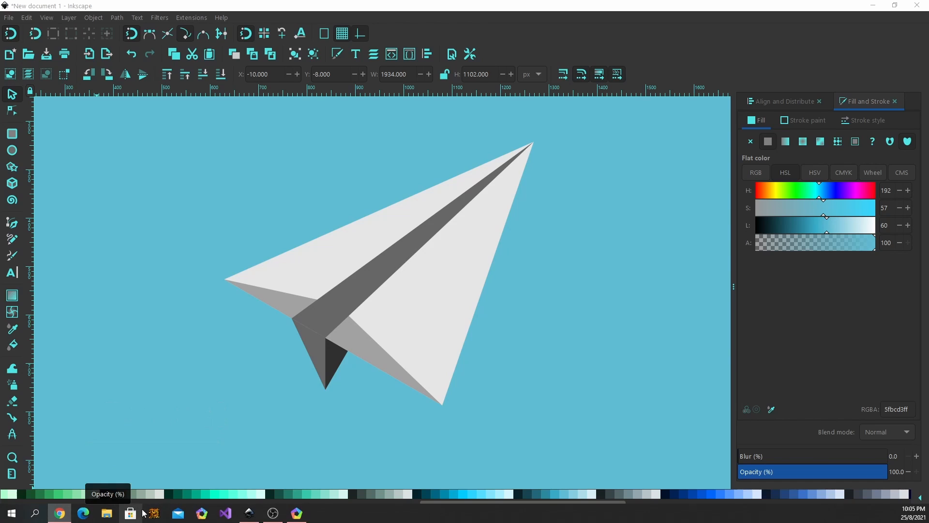